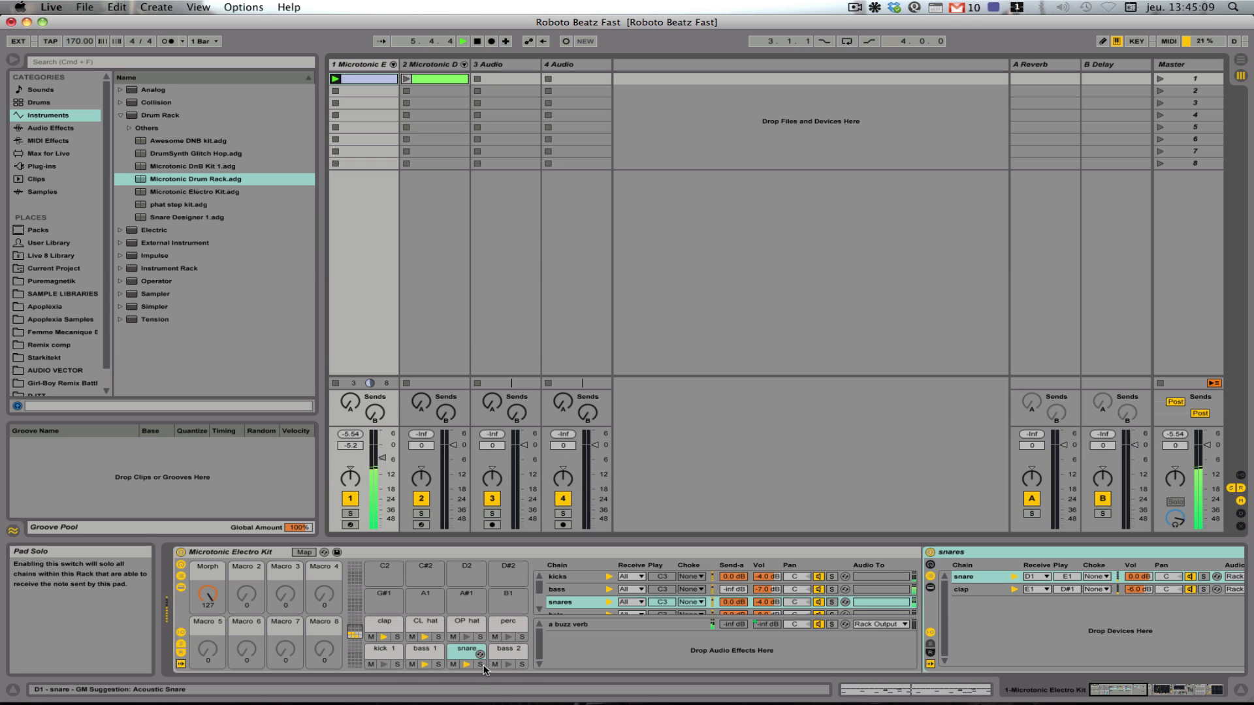
# Audition the Electro Kit's snare pad soloed with the Morph macro lowered to 0, and stop the track 1 clip
pyautogui.click(481, 664)
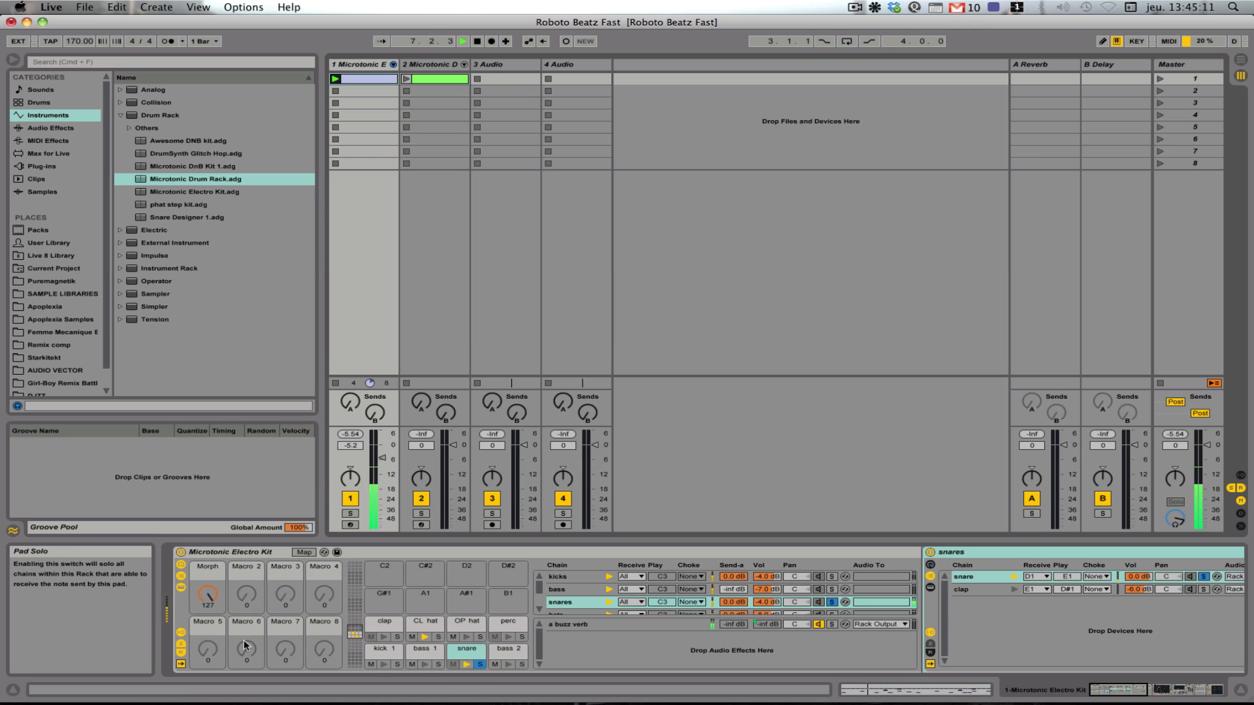
pyautogui.moveTo(208, 594); pyautogui.dragTo(207, 677)
pyautogui.click(335, 91)
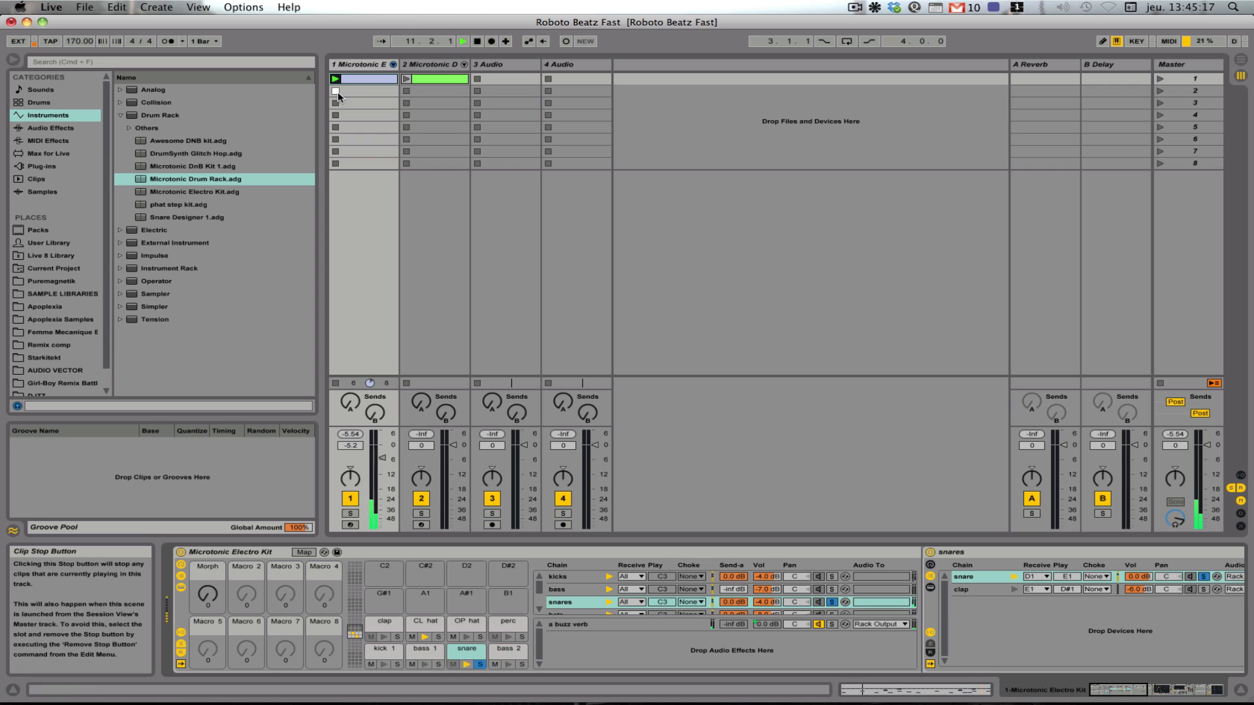
# Launch the Microtonic Drum Rack clip on track 2 and select drum channel 5 in its Microtonic
pyautogui.click(443, 67)
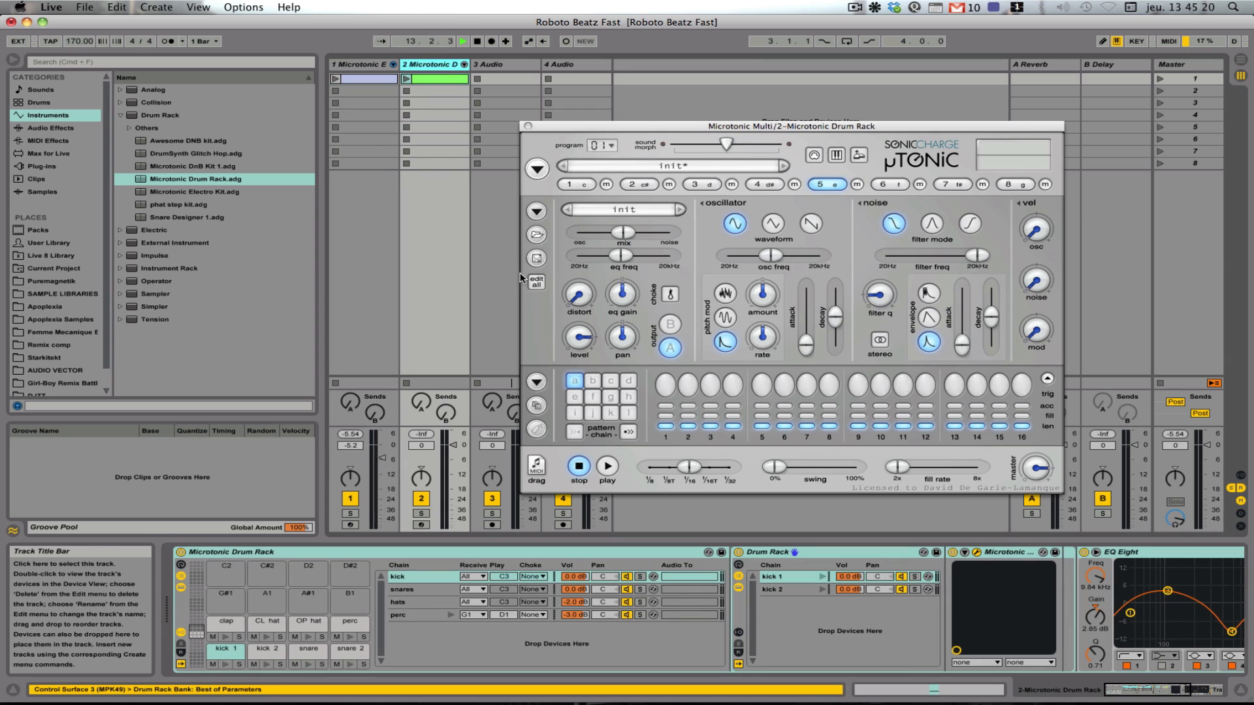
pyautogui.click(407, 79)
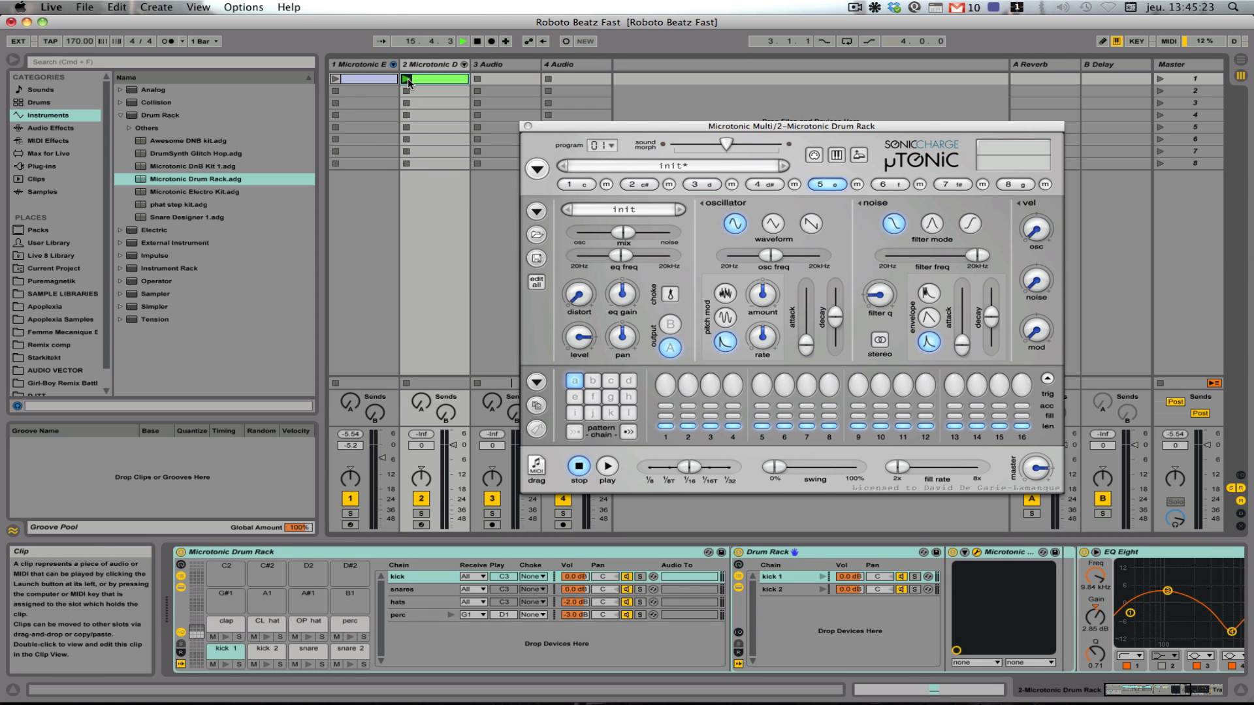
pyautogui.click(825, 184)
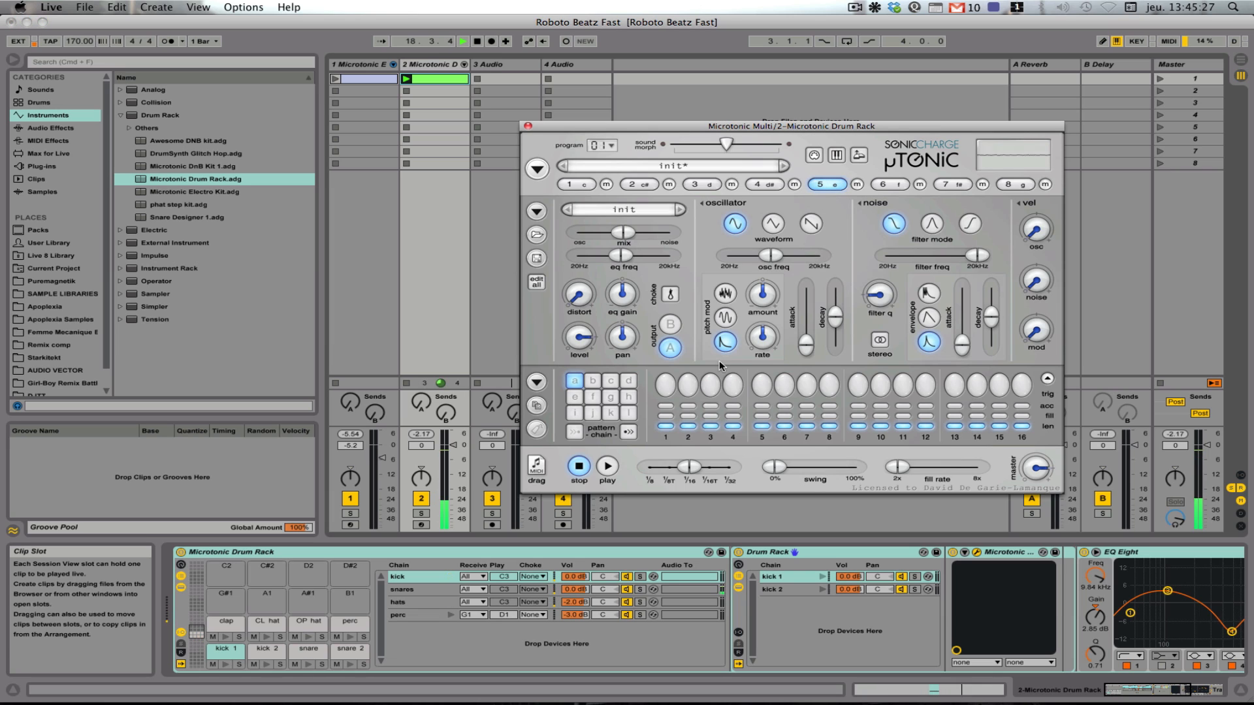
# Shape channel 5's oscillator in isolation with a lower frequency, more pitch modulation, some distortion and a slightly shorter decay
pyautogui.moveTo(776, 252)
pyautogui.mouseDown()
pyautogui.moveTo(760, 260)
pyautogui.moveTo(765, 297)
pyautogui.moveTo(762, 269)
pyautogui.mouseUp()
pyautogui.moveTo(774, 341); pyautogui.dragTo(774, 304)
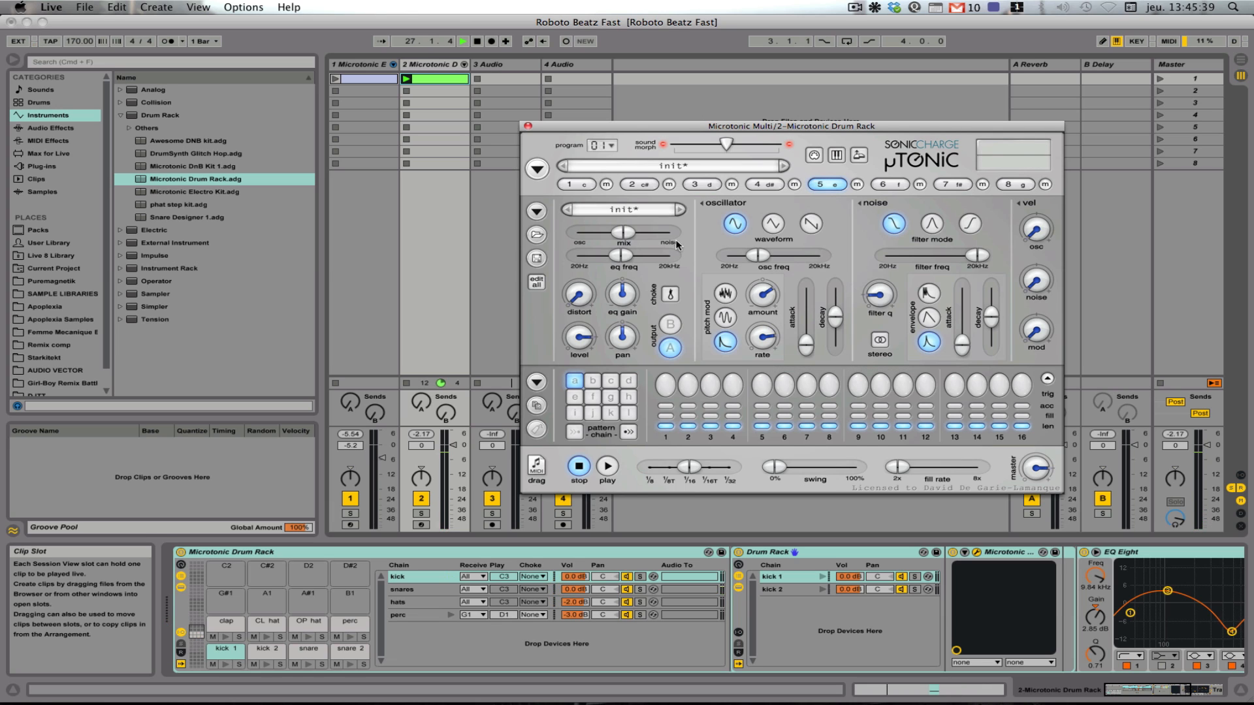
pyautogui.moveTo(632, 229); pyautogui.dragTo(571, 235)
pyautogui.moveTo(764, 328); pyautogui.dragTo(764, 325)
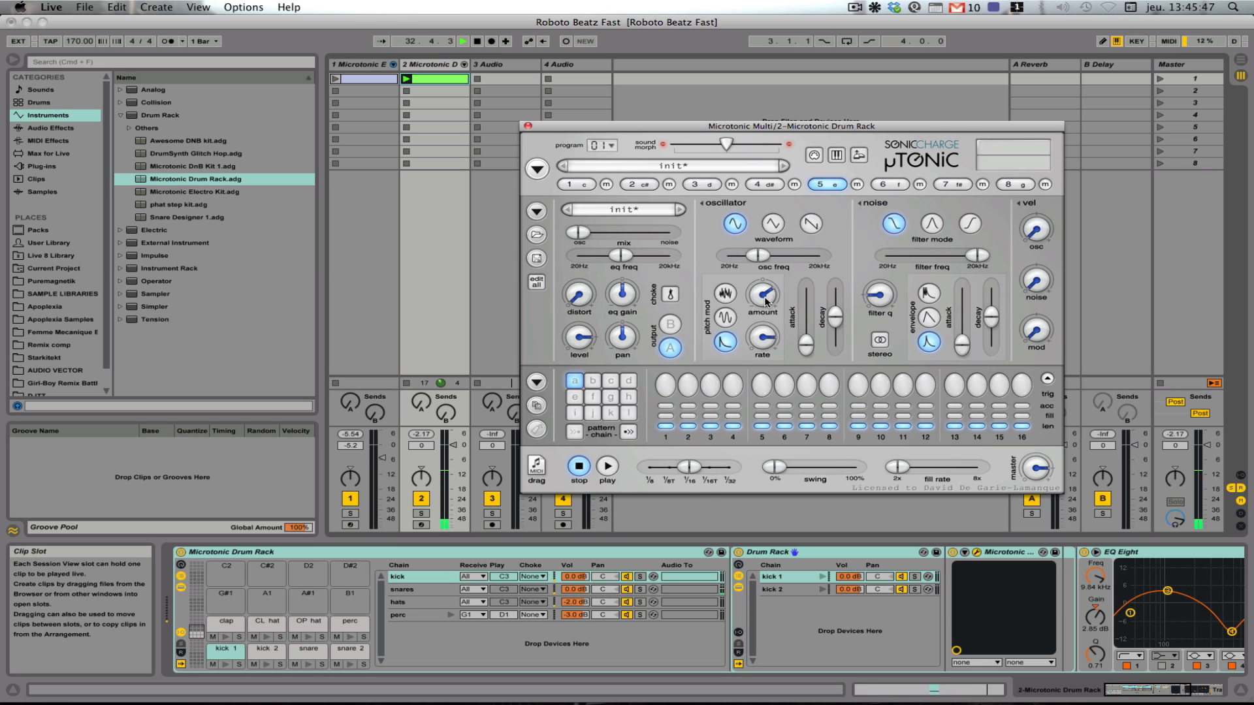
pyautogui.moveTo(574, 295); pyautogui.dragTo(578, 262)
pyautogui.moveTo(834, 316); pyautogui.dragTo(835, 319)
# Shape channel 5's noise with a lowered high-pass filter, slightly shorter decay, linear envelope and stereo, and blend the oscillator back into the mix
pyautogui.moveTo(585, 230); pyautogui.dragTo(667, 232)
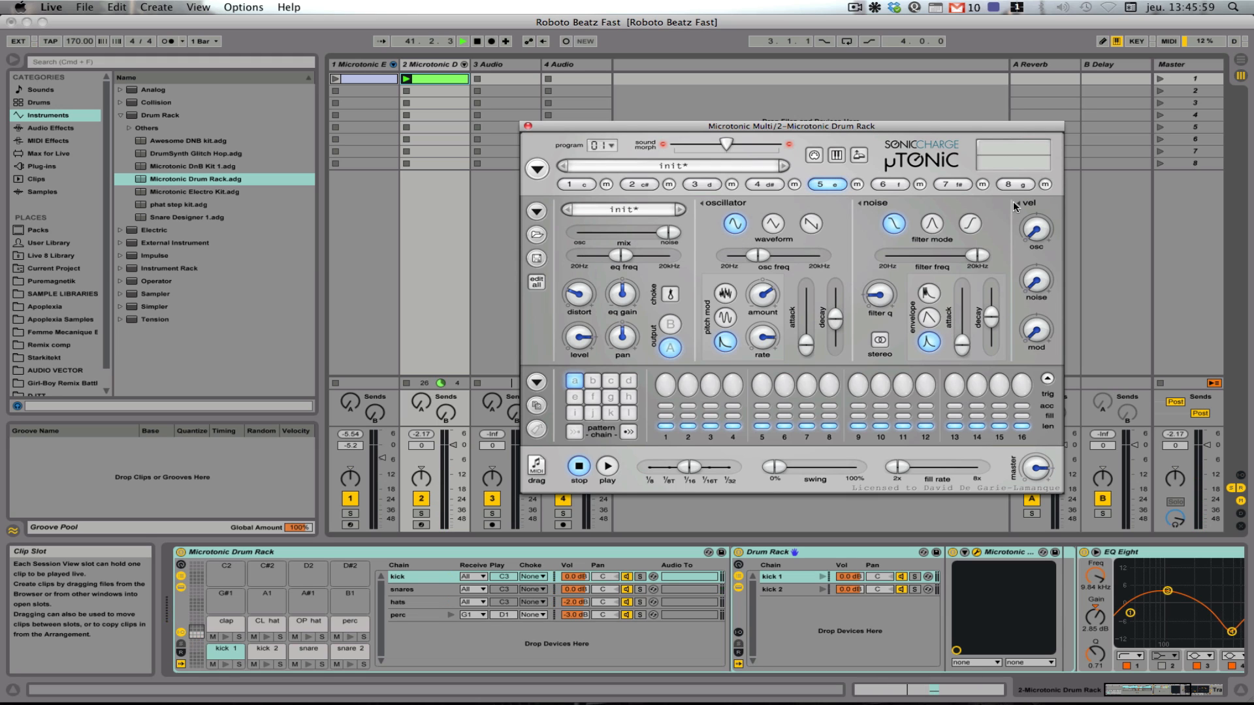
pyautogui.moveTo(982, 255)
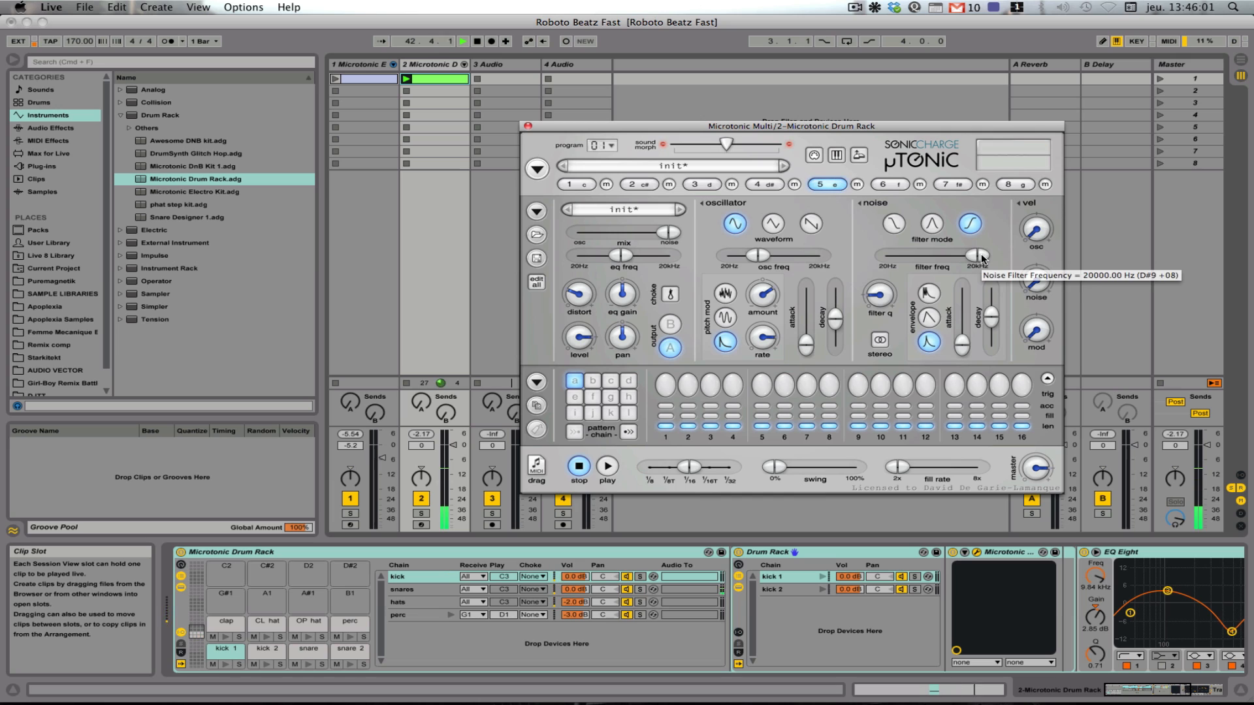
pyautogui.moveTo(981, 256); pyautogui.dragTo(949, 255)
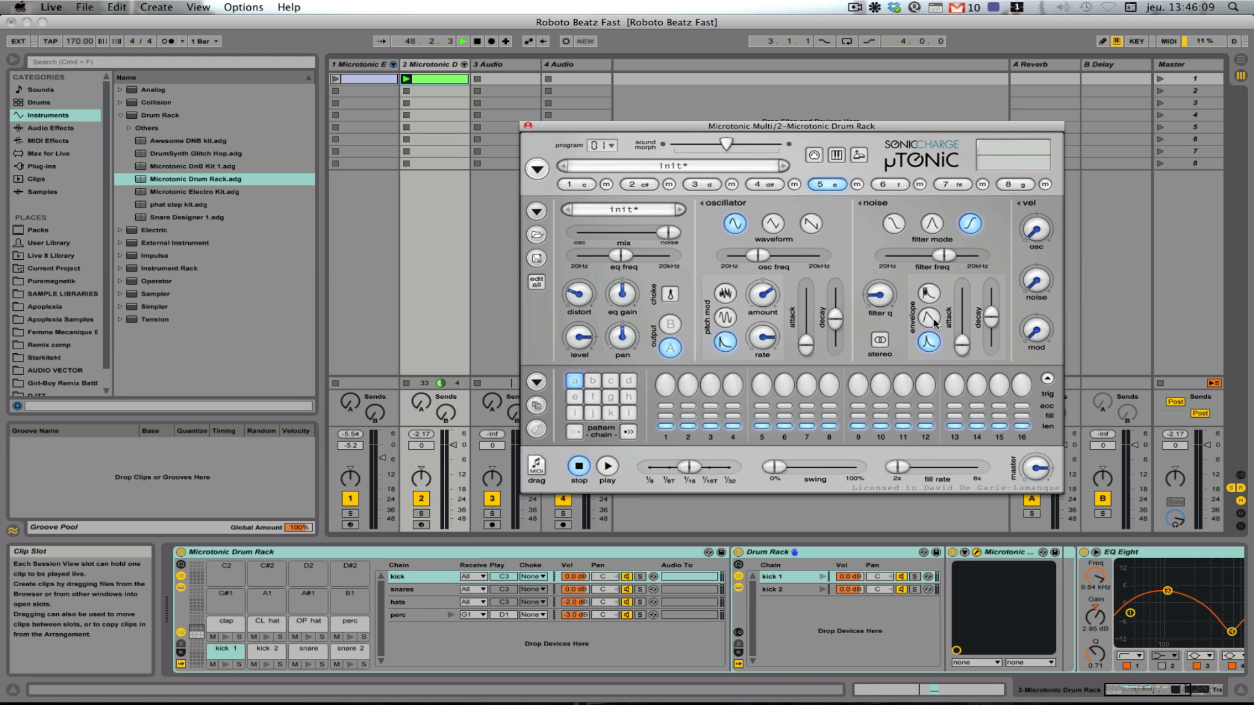
pyautogui.moveTo(989, 313); pyautogui.dragTo(989, 319)
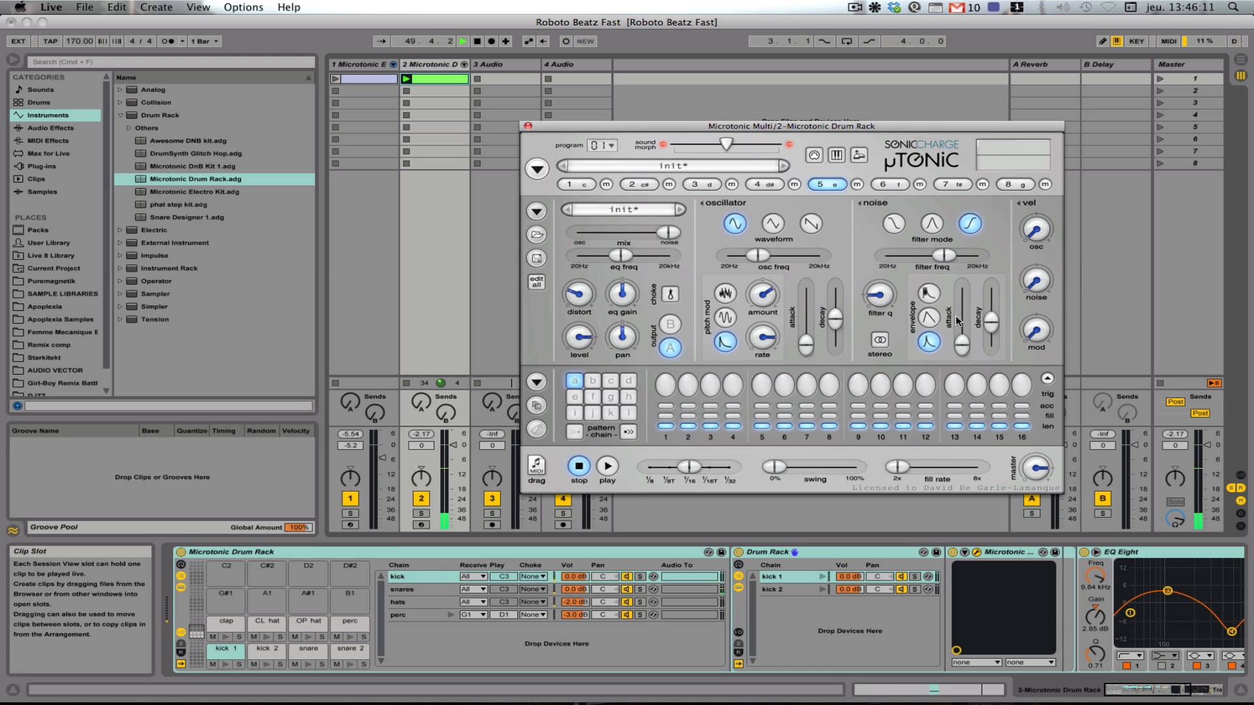
pyautogui.click(881, 340)
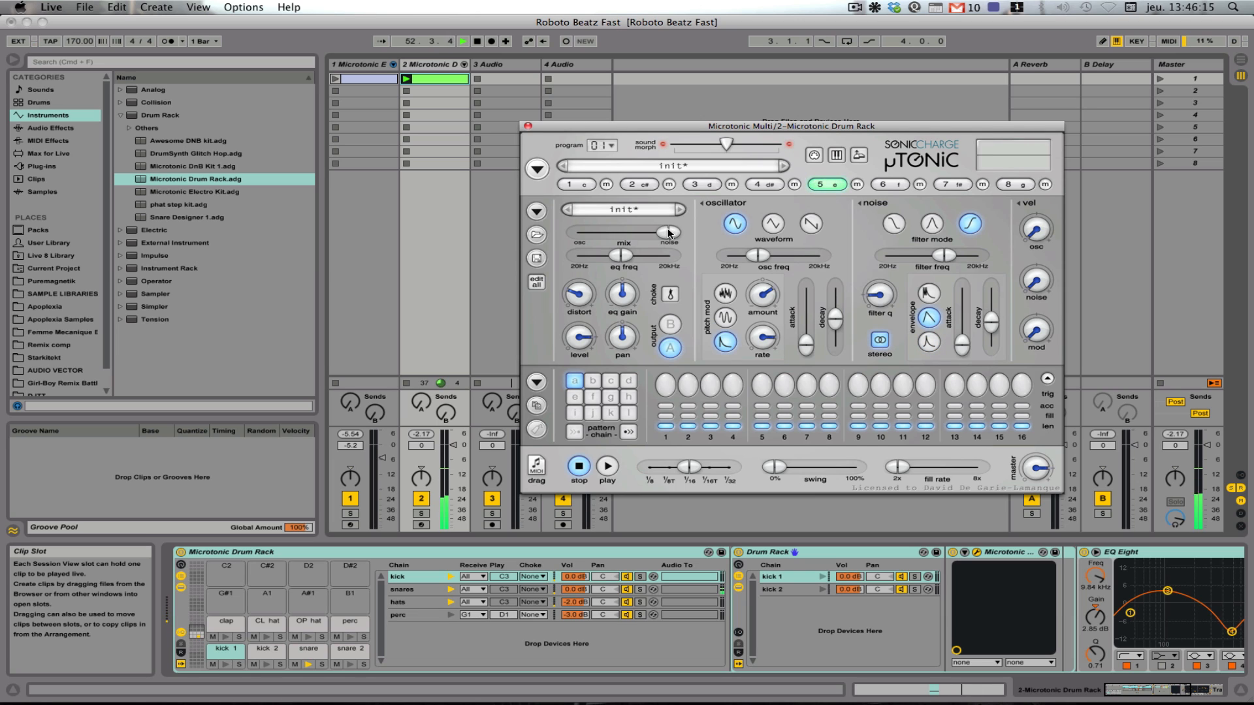
pyautogui.moveTo(669, 233); pyautogui.dragTo(618, 236)
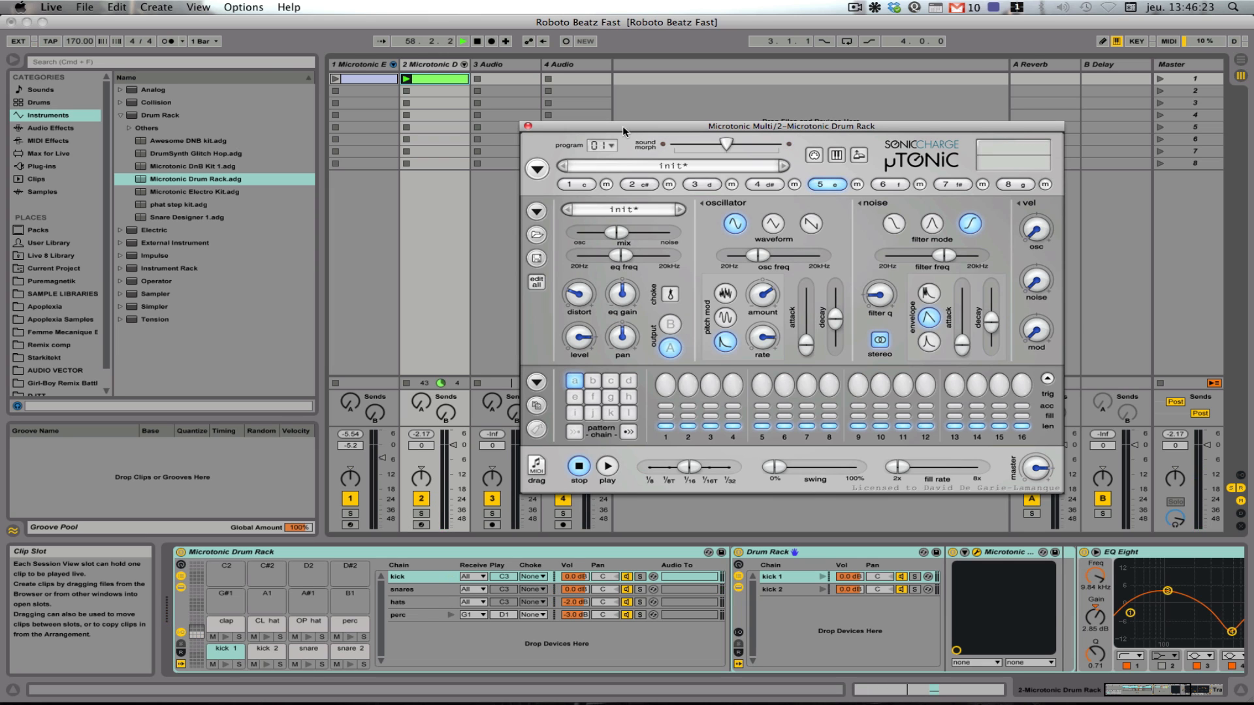
# Return to the Electro Kit on track 1, set the Morph macro to 127 and preview its snare pad
pyautogui.click(353, 65)
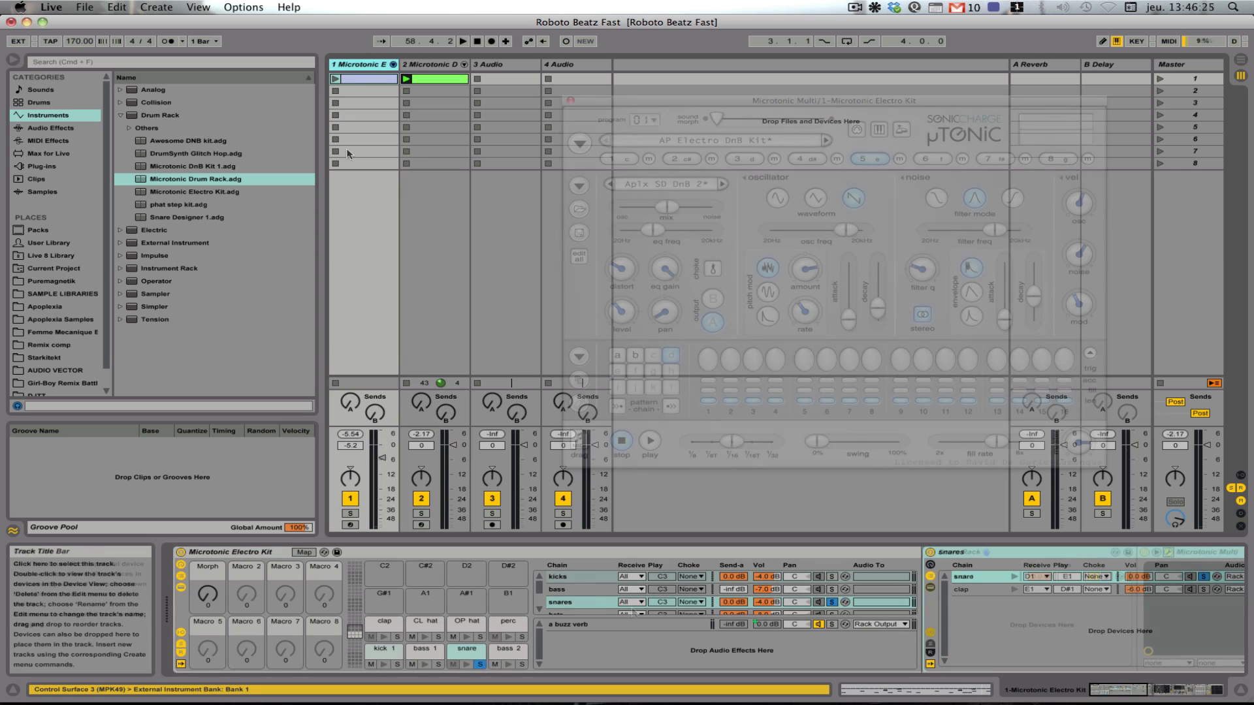
pyautogui.click(468, 666)
pyautogui.click(600, 578)
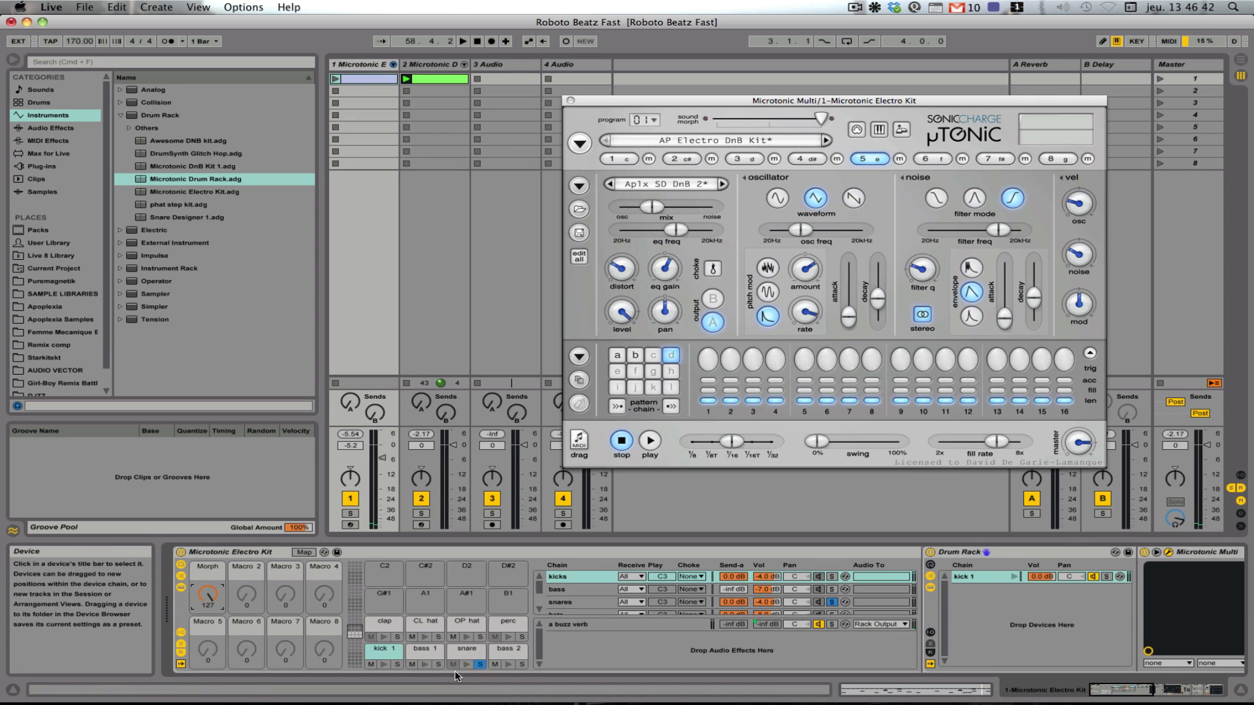
pyautogui.click(463, 665)
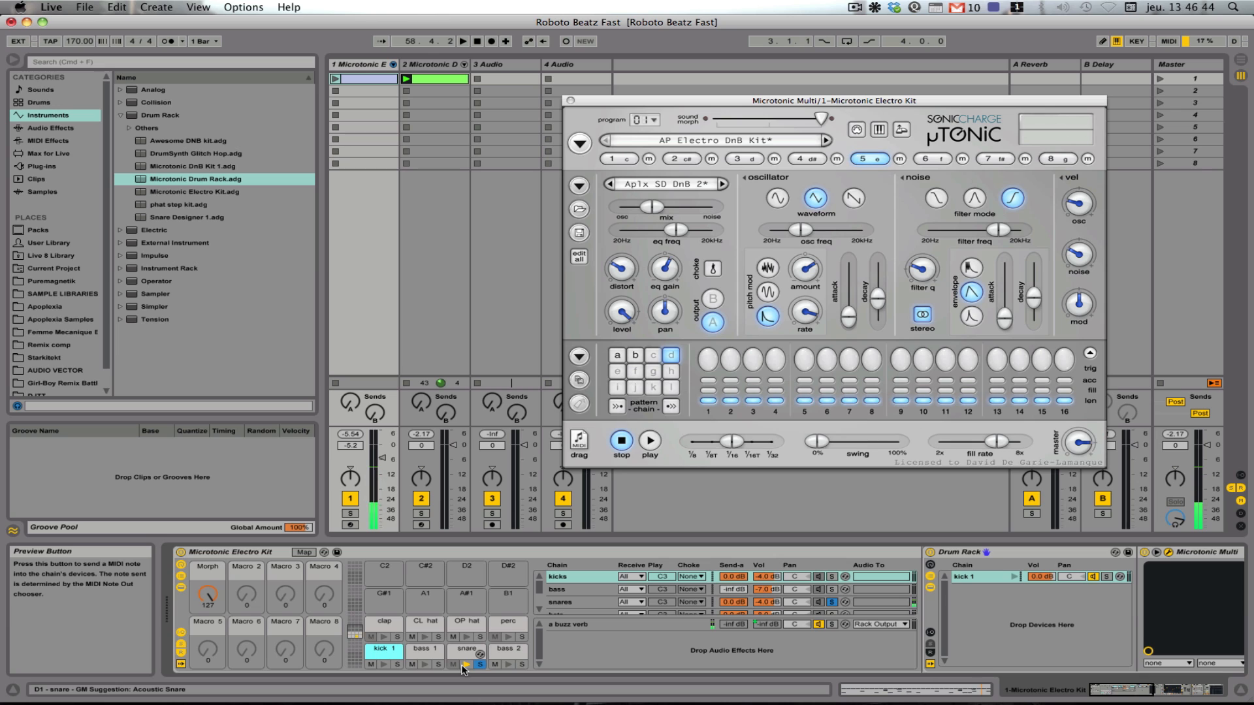
# Check the reference snare's oscillator/noise mix and shift channel 5's mix on track 2 further toward the oscillator to match
pyautogui.click(656, 210)
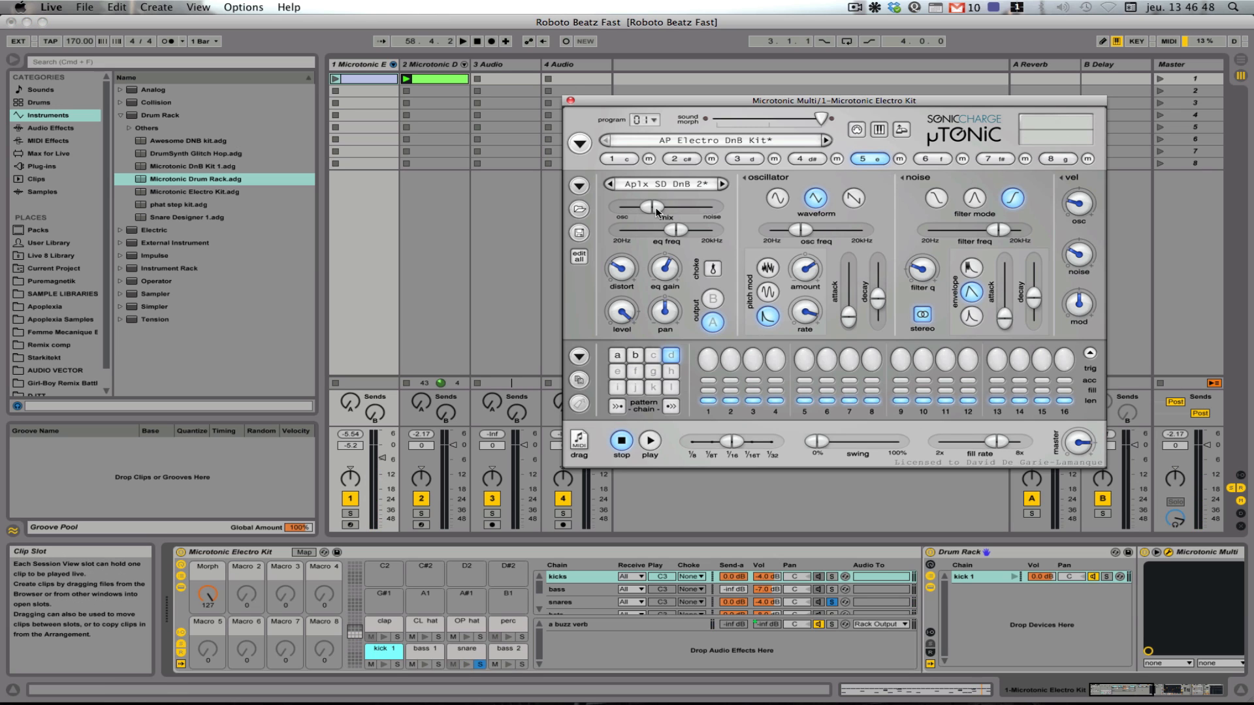
pyautogui.moveTo(652, 211)
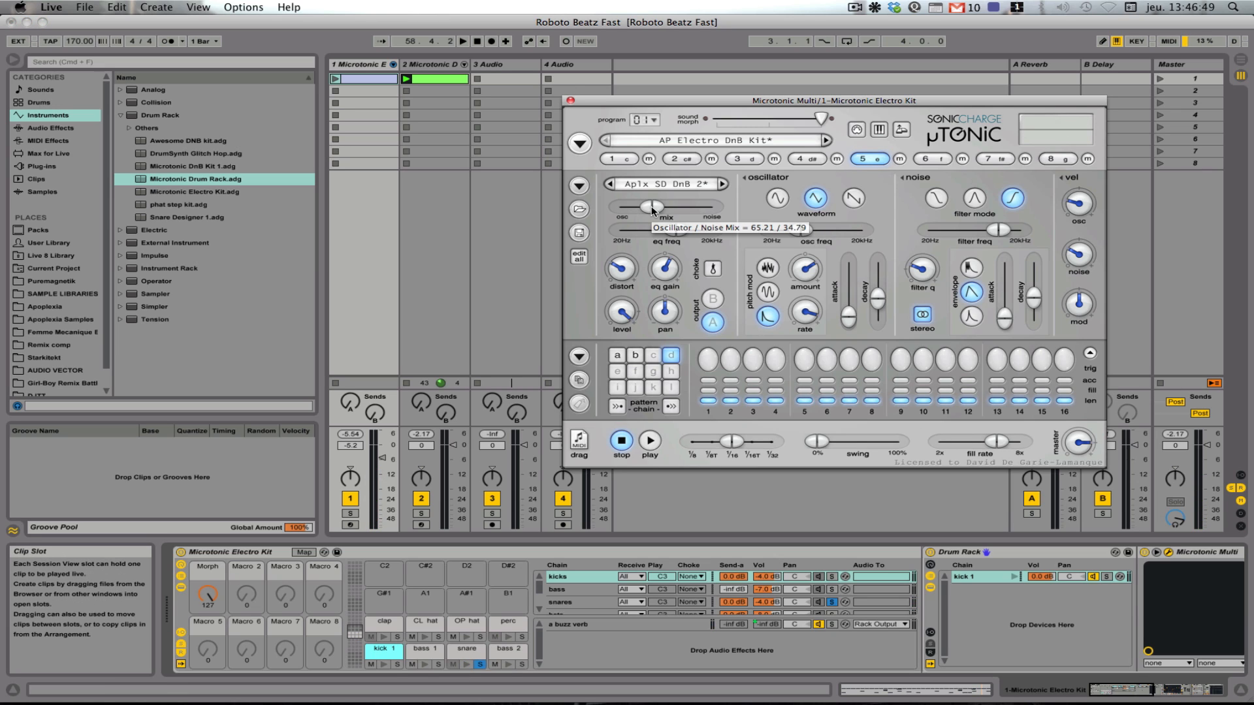
pyautogui.click(444, 64)
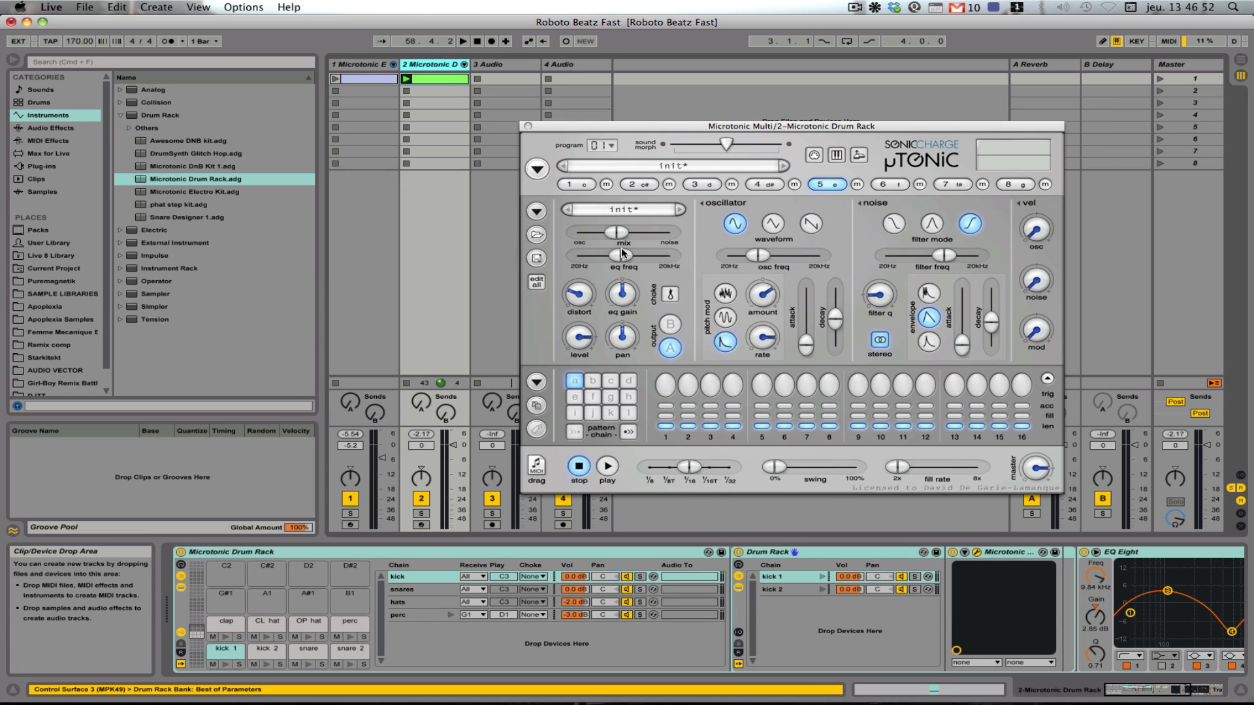
pyautogui.moveTo(628, 231); pyautogui.dragTo(601, 232)
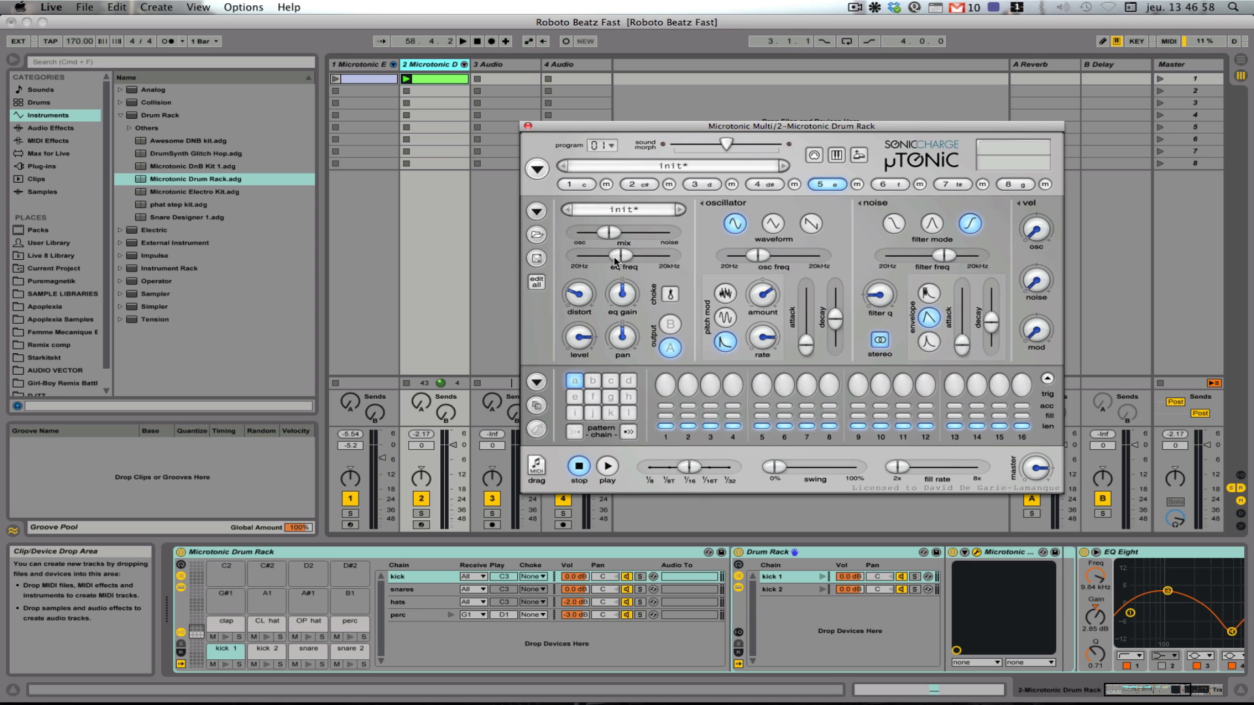
# Check the reference snare's EQ frequency and raise the EQ frequency of channel 5 on track 2 to about 1568 Hz
pyautogui.click(369, 64)
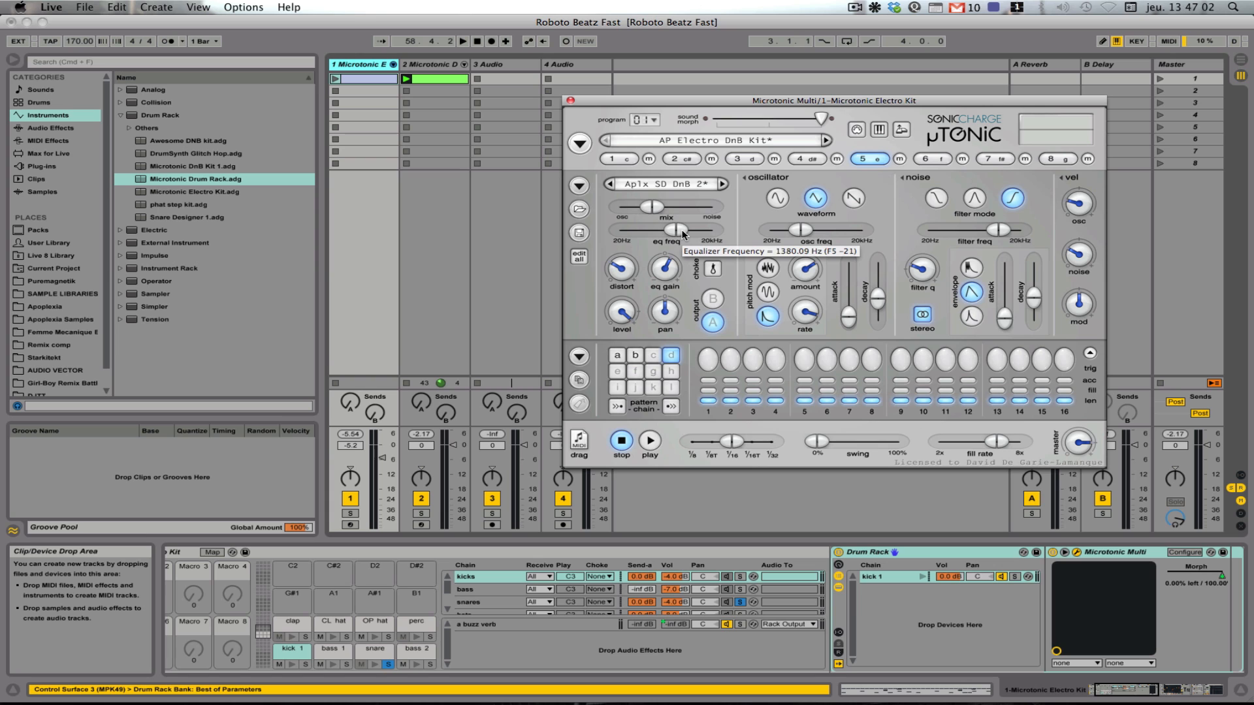
pyautogui.click(431, 66)
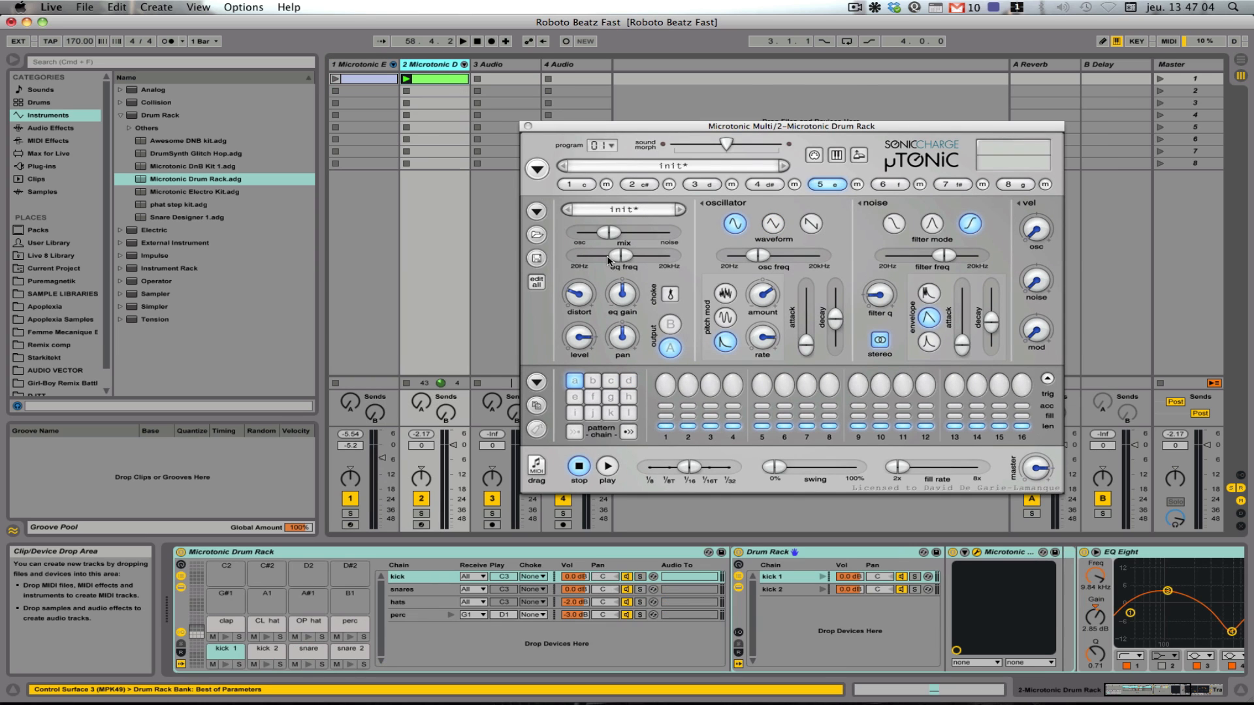
pyautogui.moveTo(631, 256); pyautogui.dragTo(643, 256)
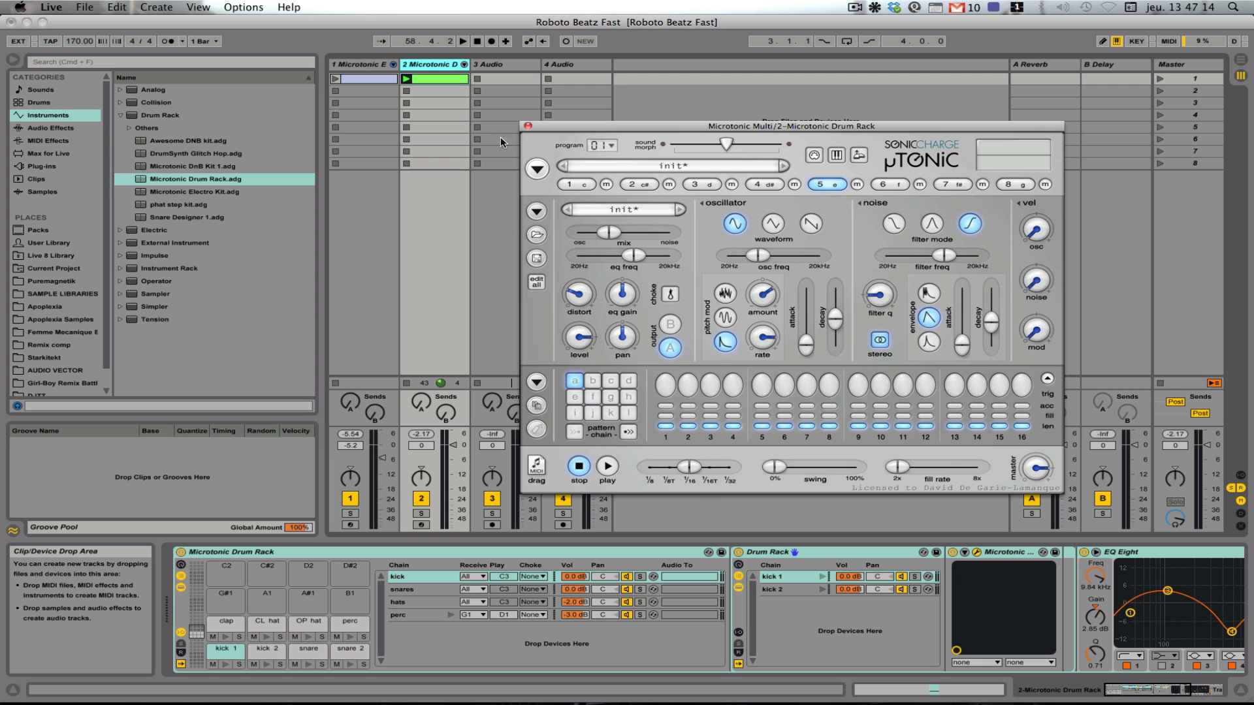
# Match the reference snare's distortion and EQ gain on channel 5, using distortion 29 and gain of about +7.6 dB, and audition the sound
pyautogui.click(378, 78)
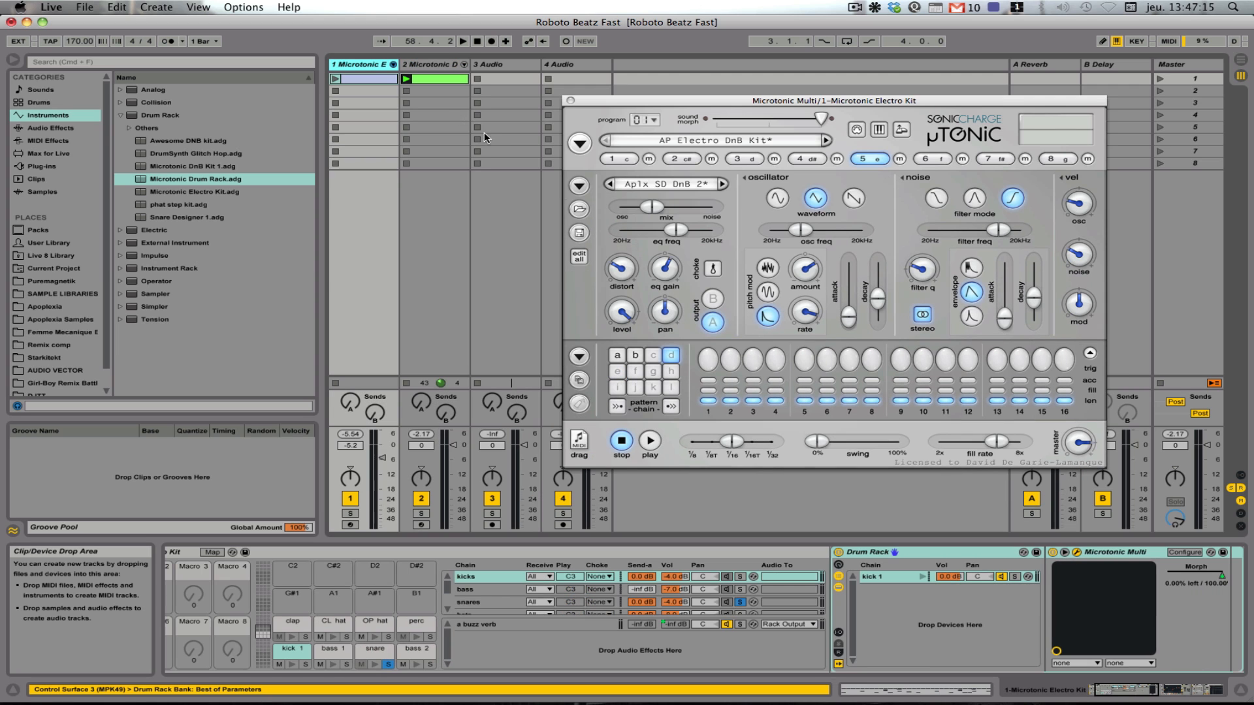
pyautogui.click(670, 274)
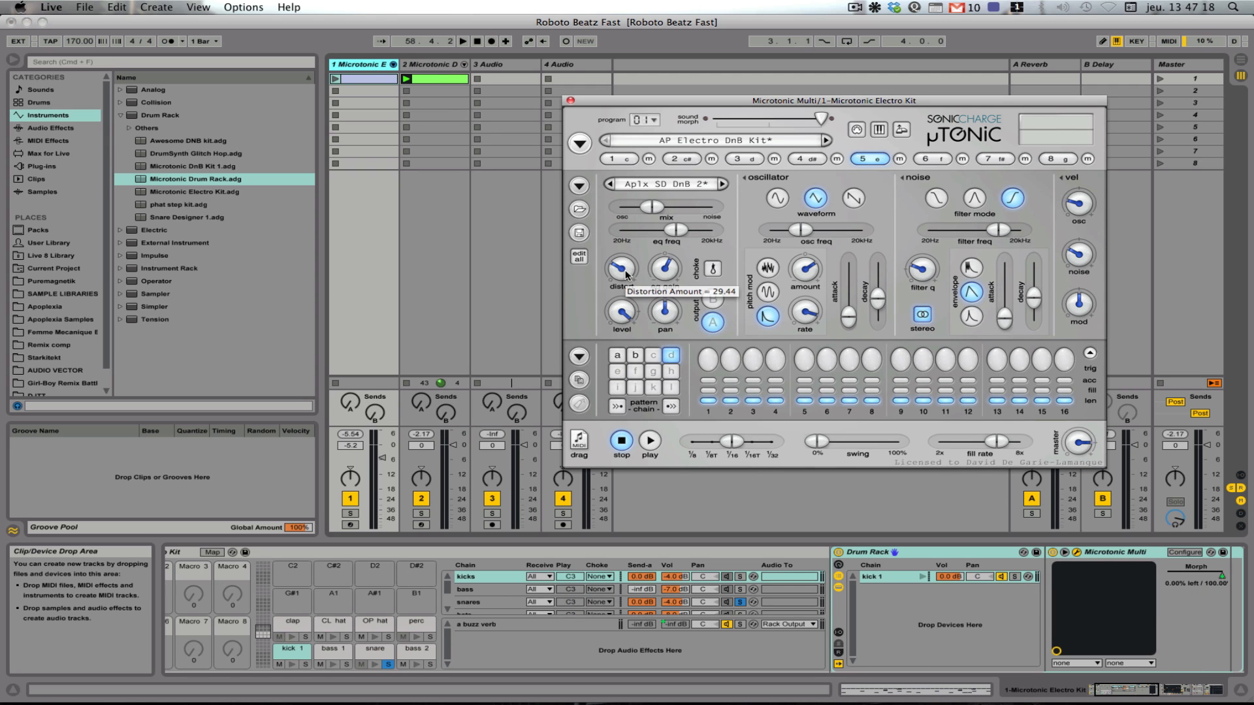
pyautogui.click(434, 70)
pyautogui.click(433, 69)
pyautogui.click(593, 292)
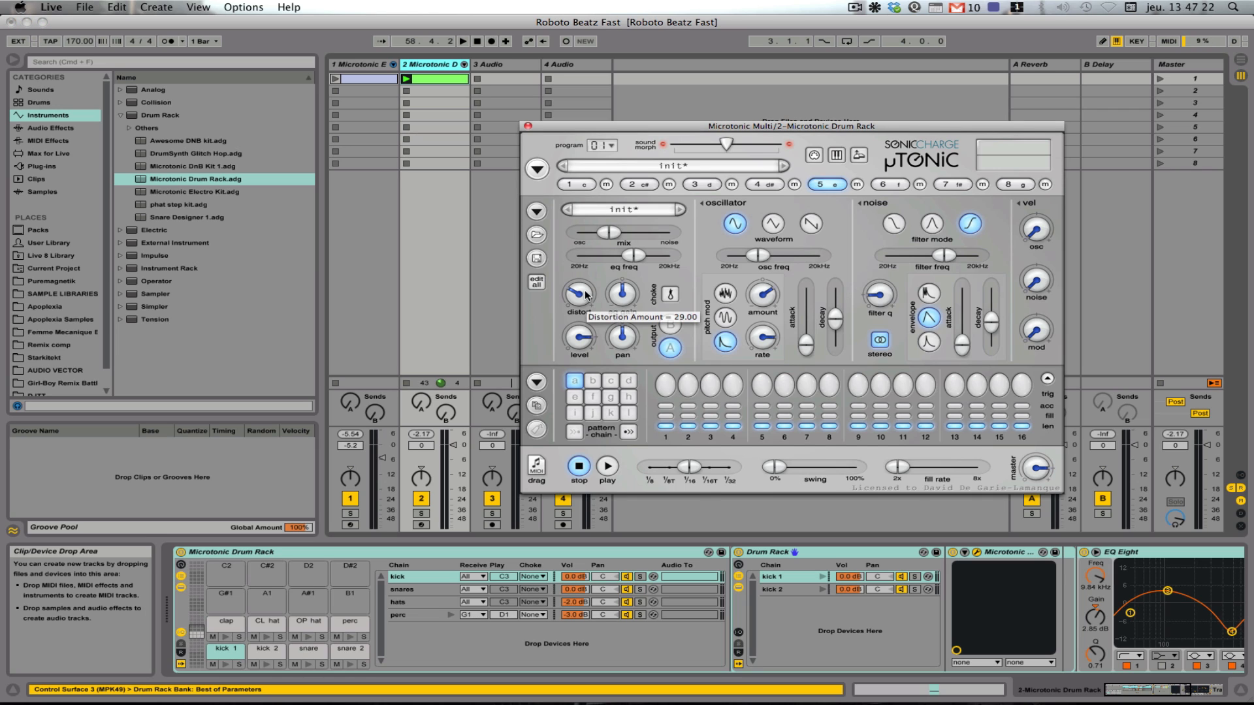
pyautogui.moveTo(629, 302); pyautogui.dragTo(634, 286)
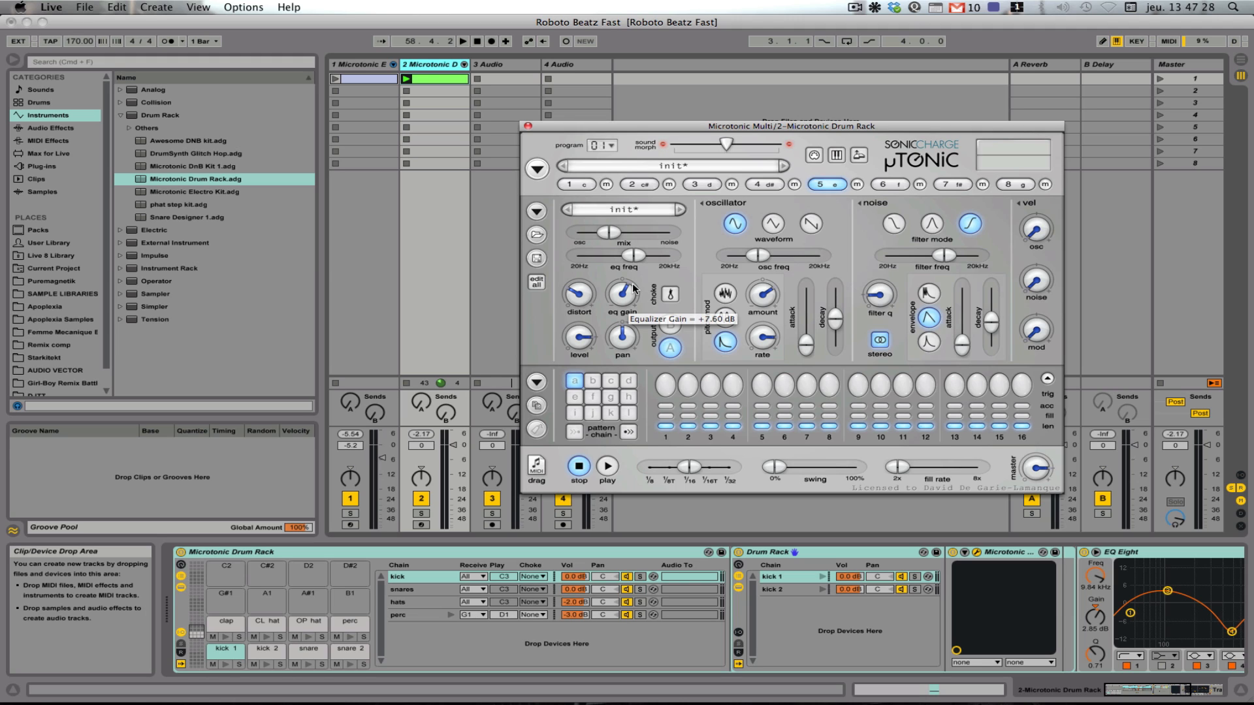
pyautogui.moveTo(637, 258)
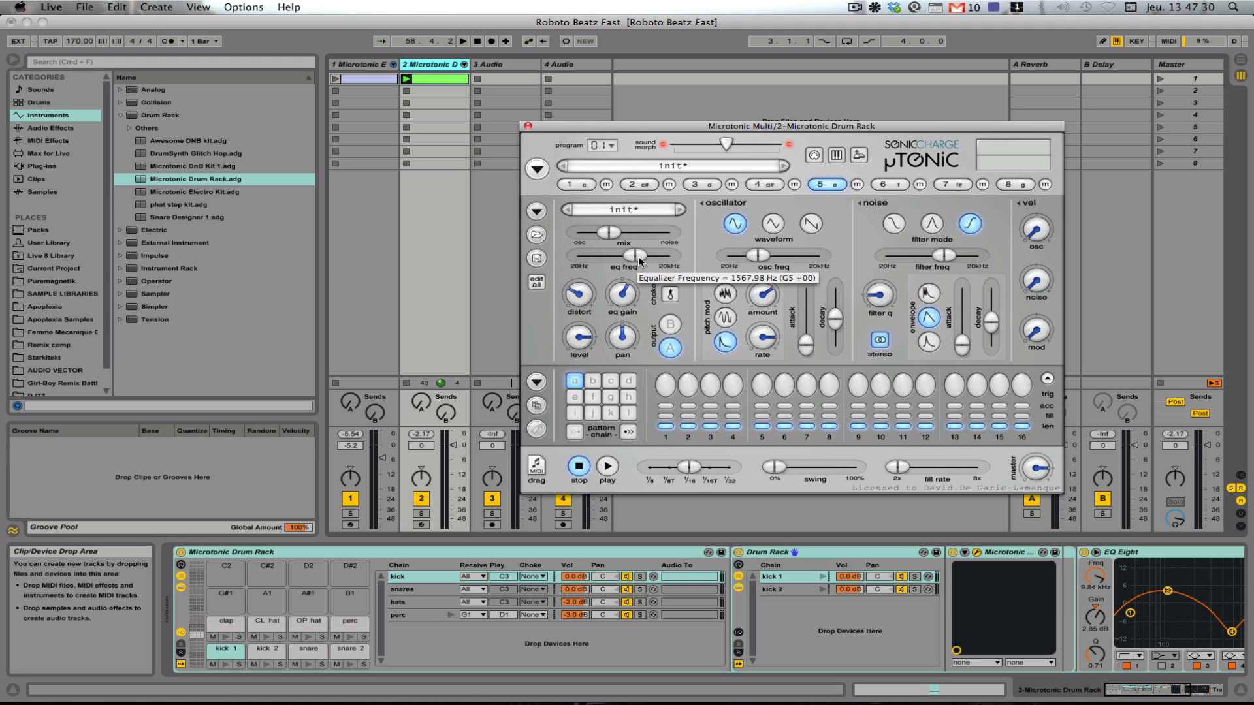
pyautogui.click(835, 185)
pyautogui.click(834, 185)
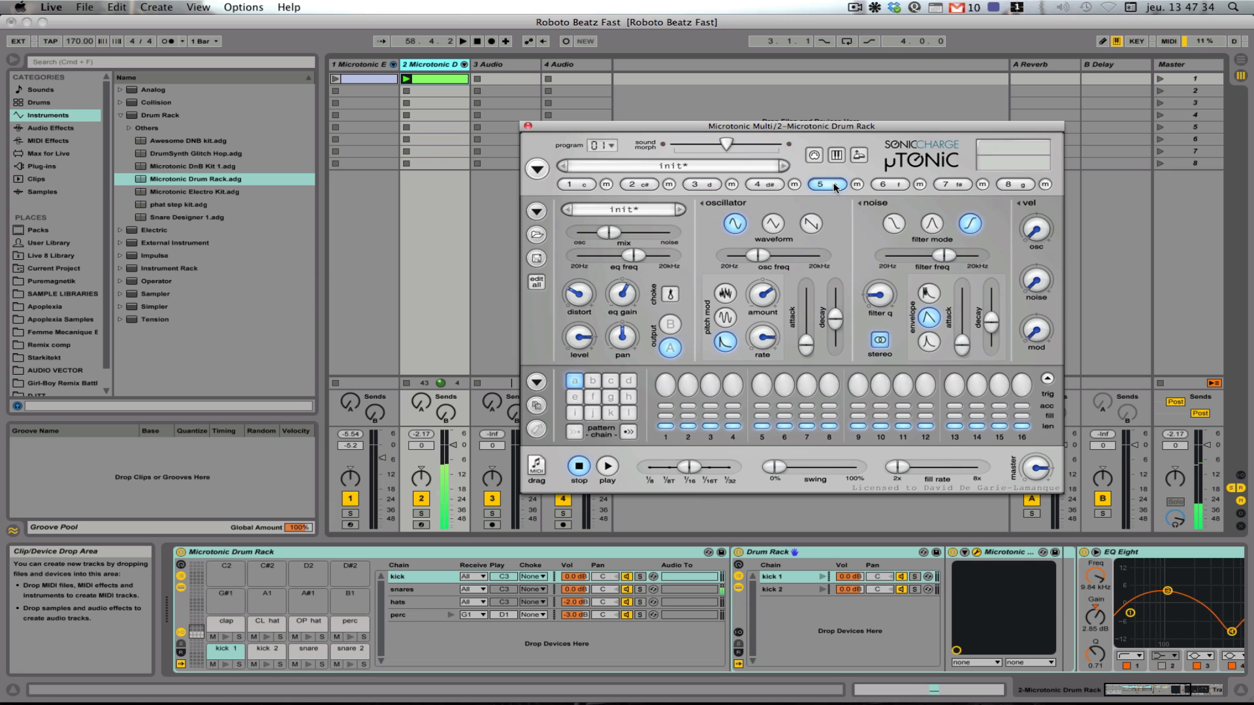
# Check the reference snare's noise settings and raise channel 5's noise filter frequency on track 2 to about 3968 Hz
pyautogui.click(375, 64)
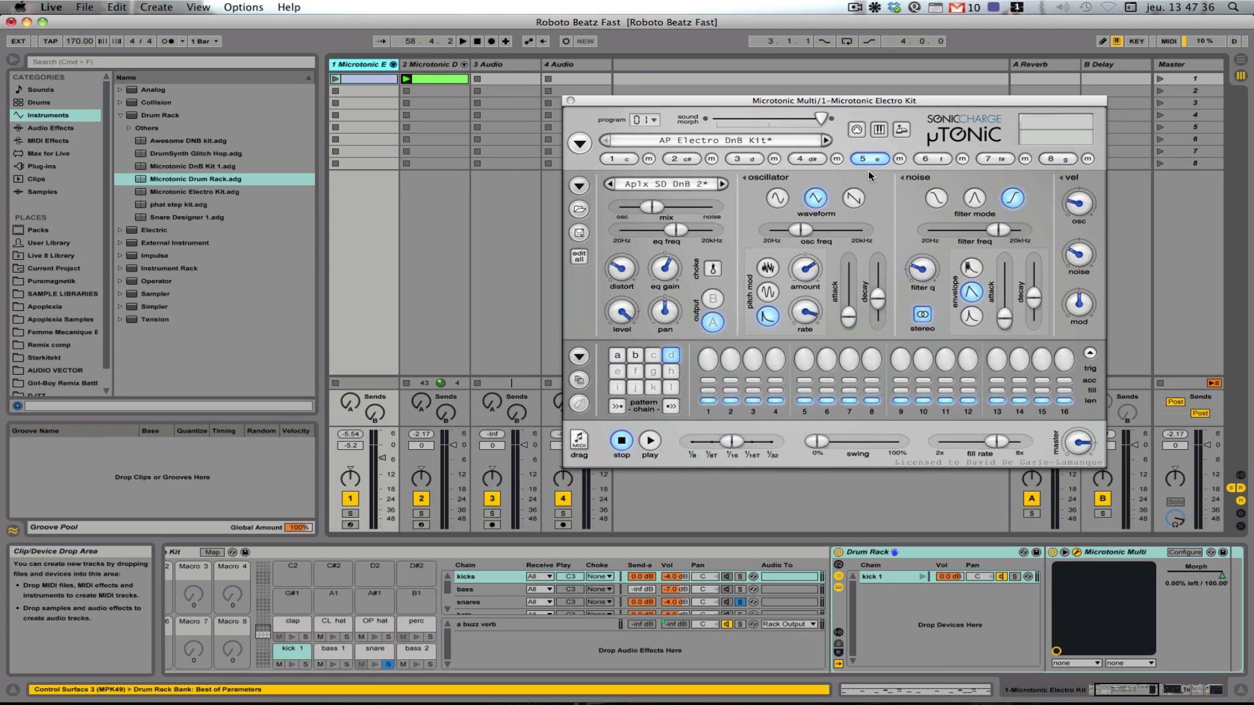
pyautogui.click(1038, 294)
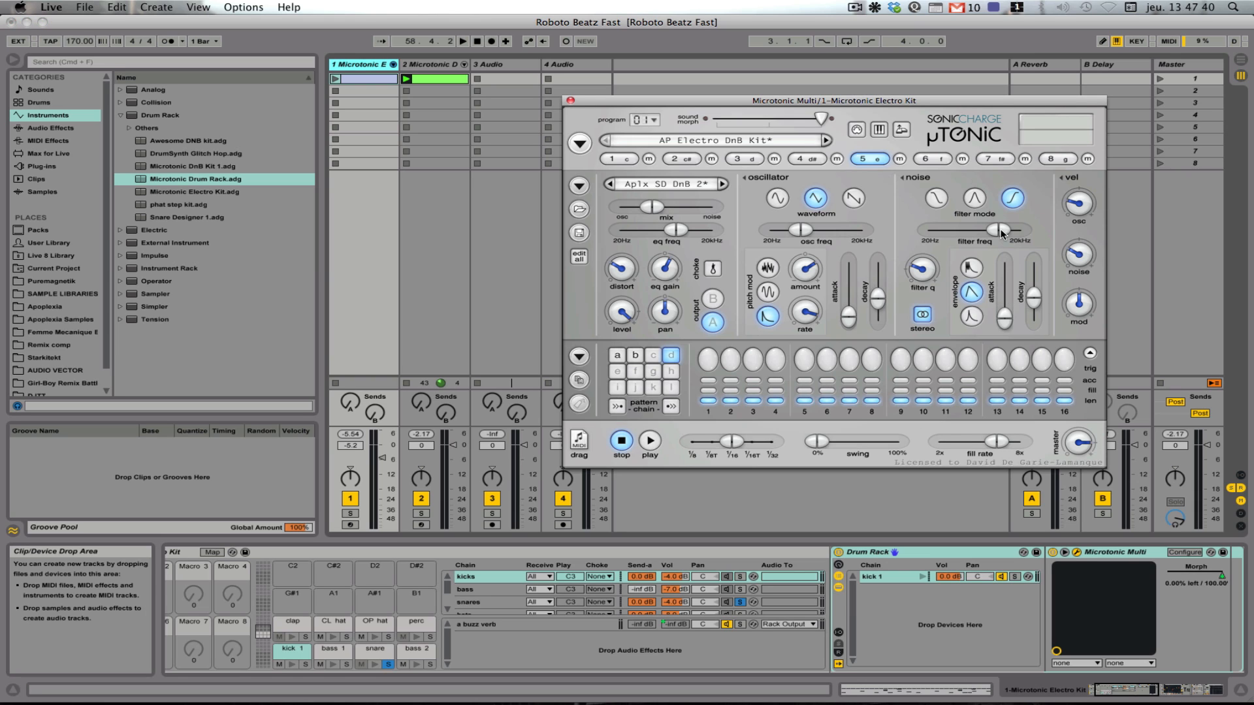
pyautogui.moveTo(1001, 233)
pyautogui.click(437, 66)
pyautogui.click(946, 254)
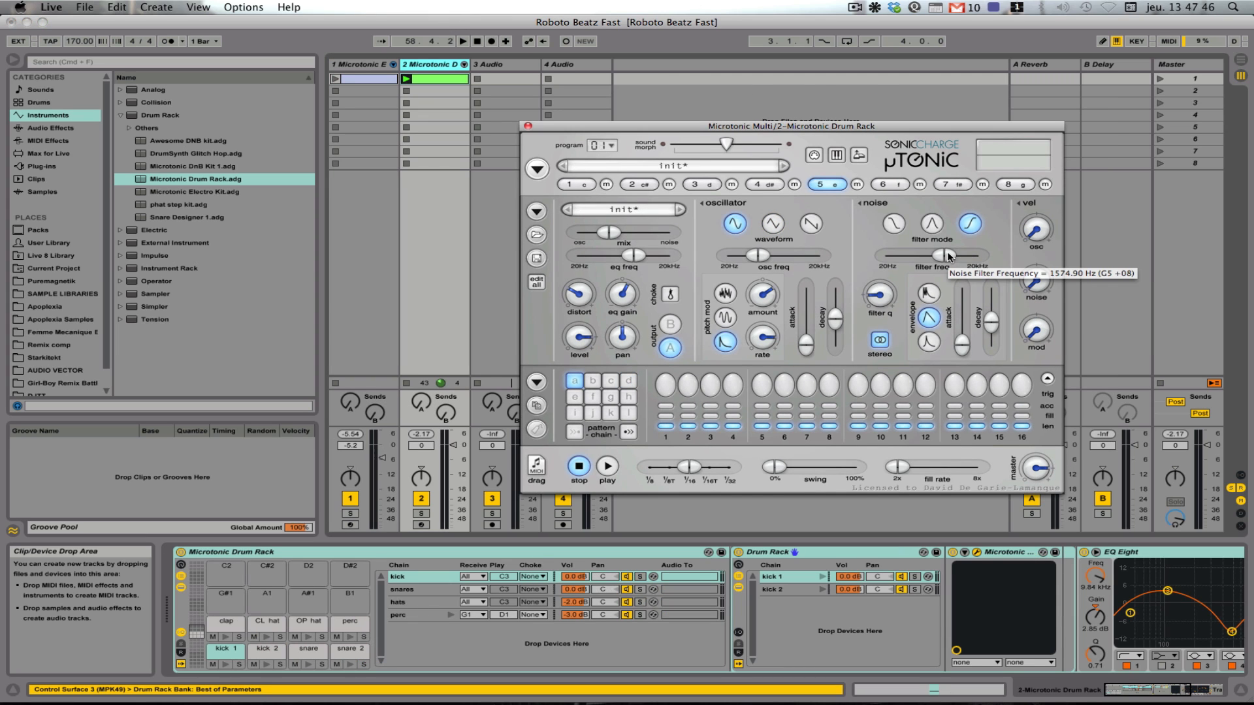
pyautogui.moveTo(948, 256); pyautogui.dragTo(960, 259)
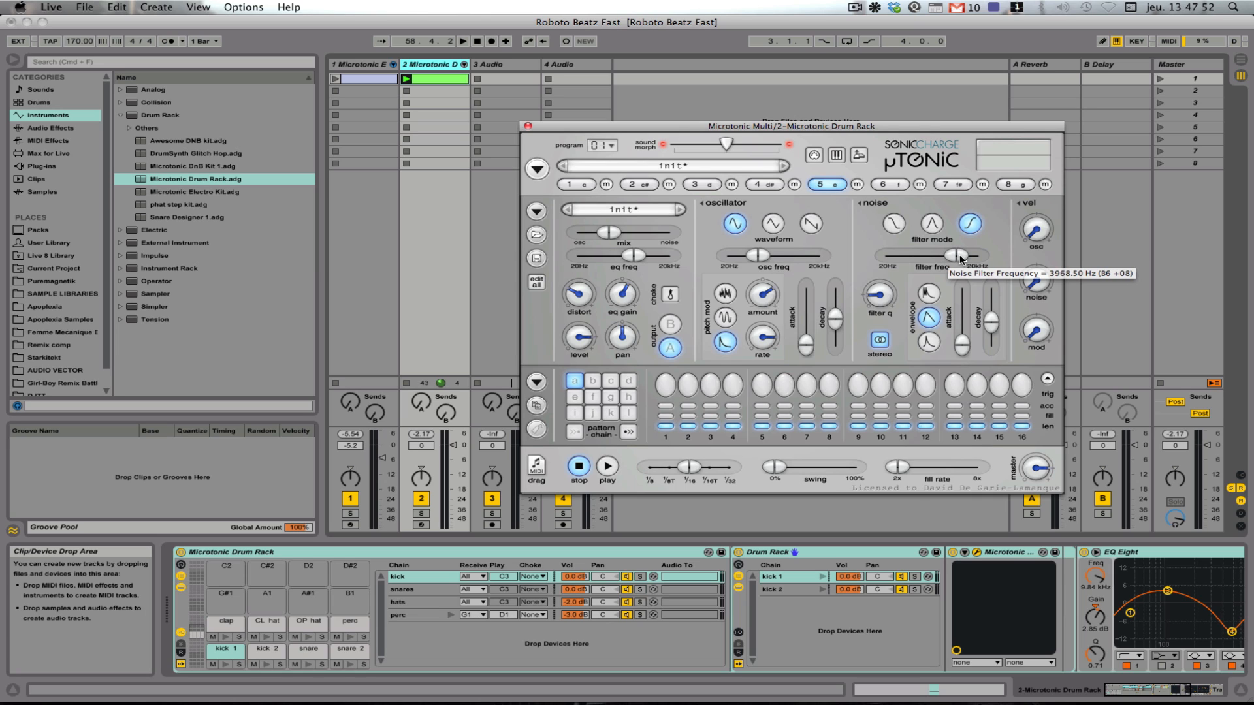
# Fine-tune channel 5's noise decay and audition the snare
pyautogui.moveTo(994, 322)
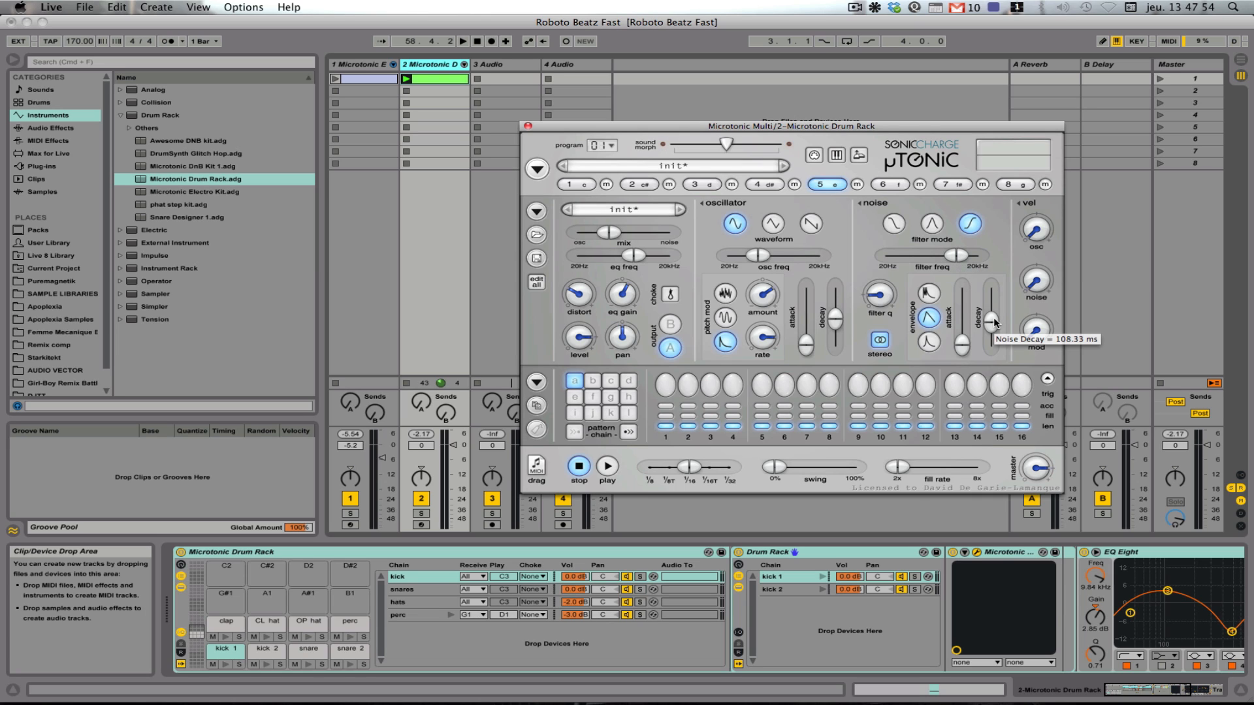
pyautogui.moveTo(993, 318); pyautogui.dragTo(992, 321)
pyautogui.click(826, 182)
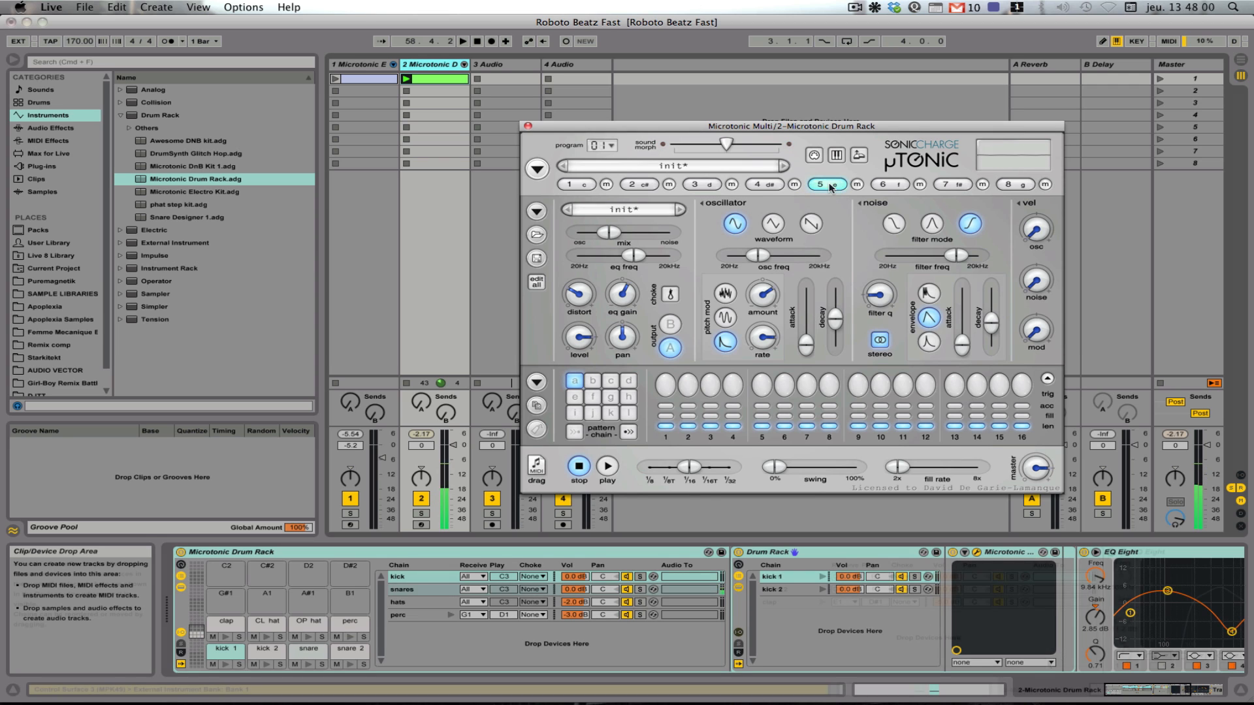
# Audition the channel 5 snare against band 3 of the snares chain's EQ Eight and start track 2's clip
pyautogui.click(825, 182)
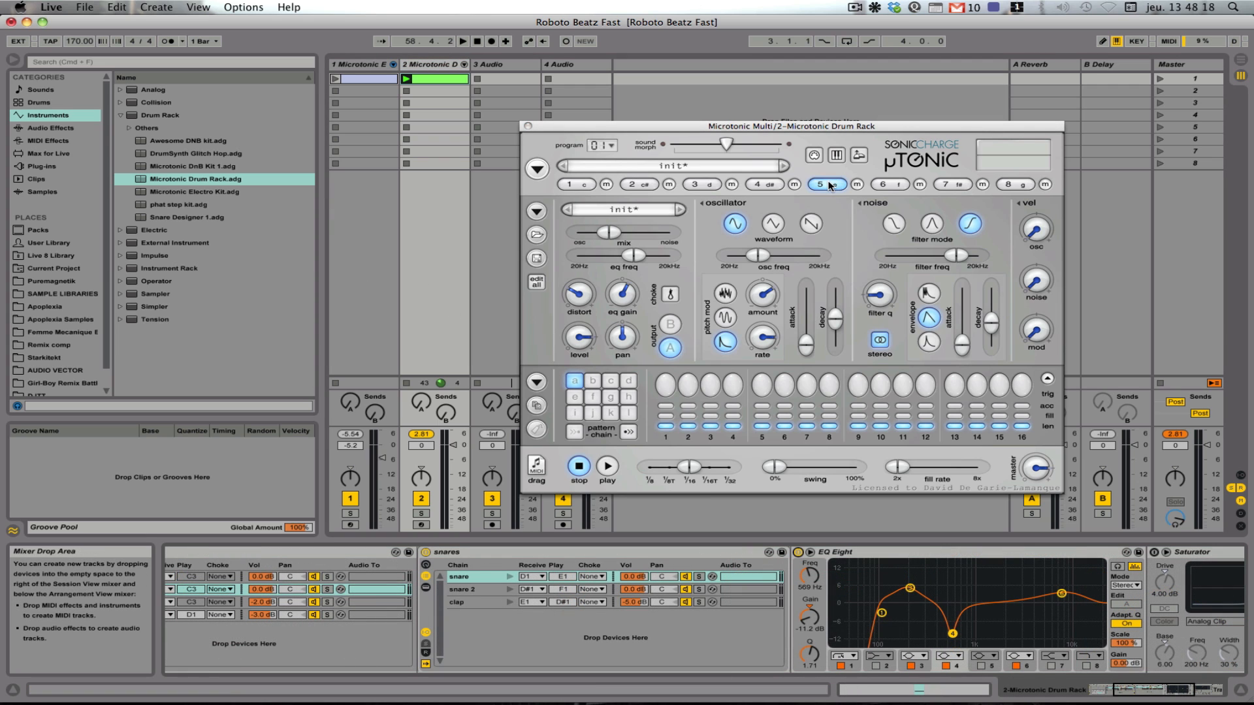
pyautogui.click(830, 185)
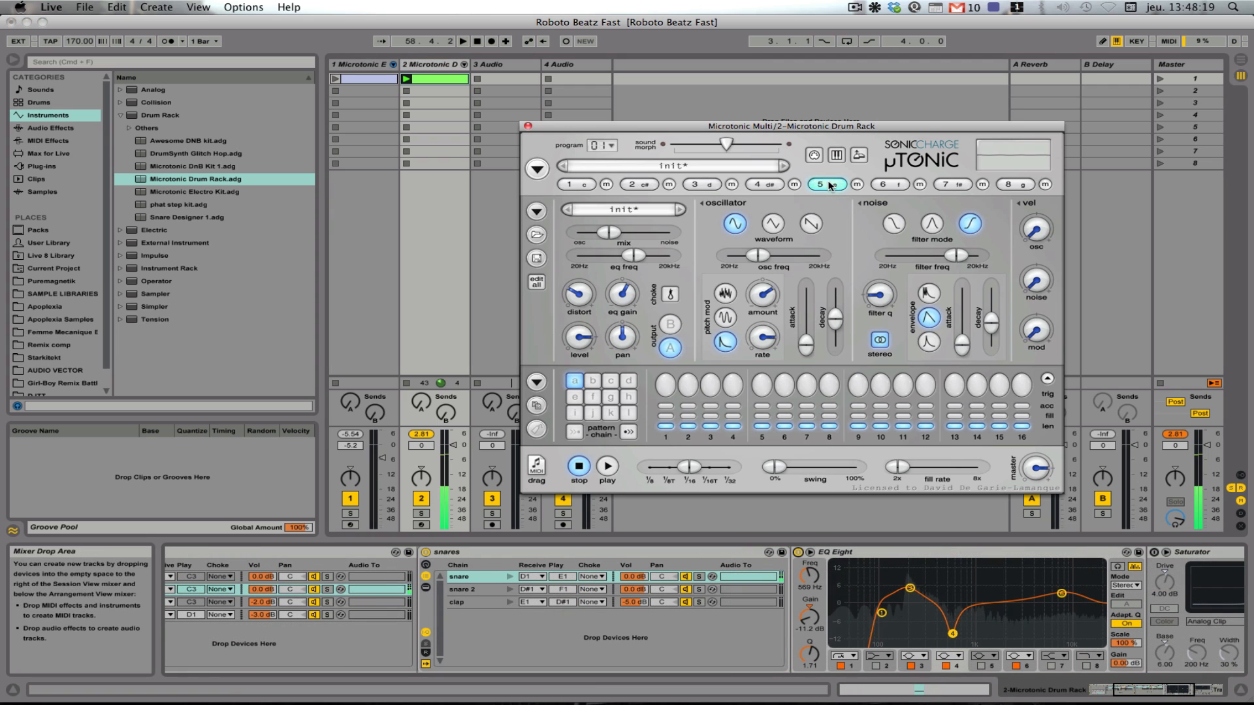
pyautogui.click(911, 591)
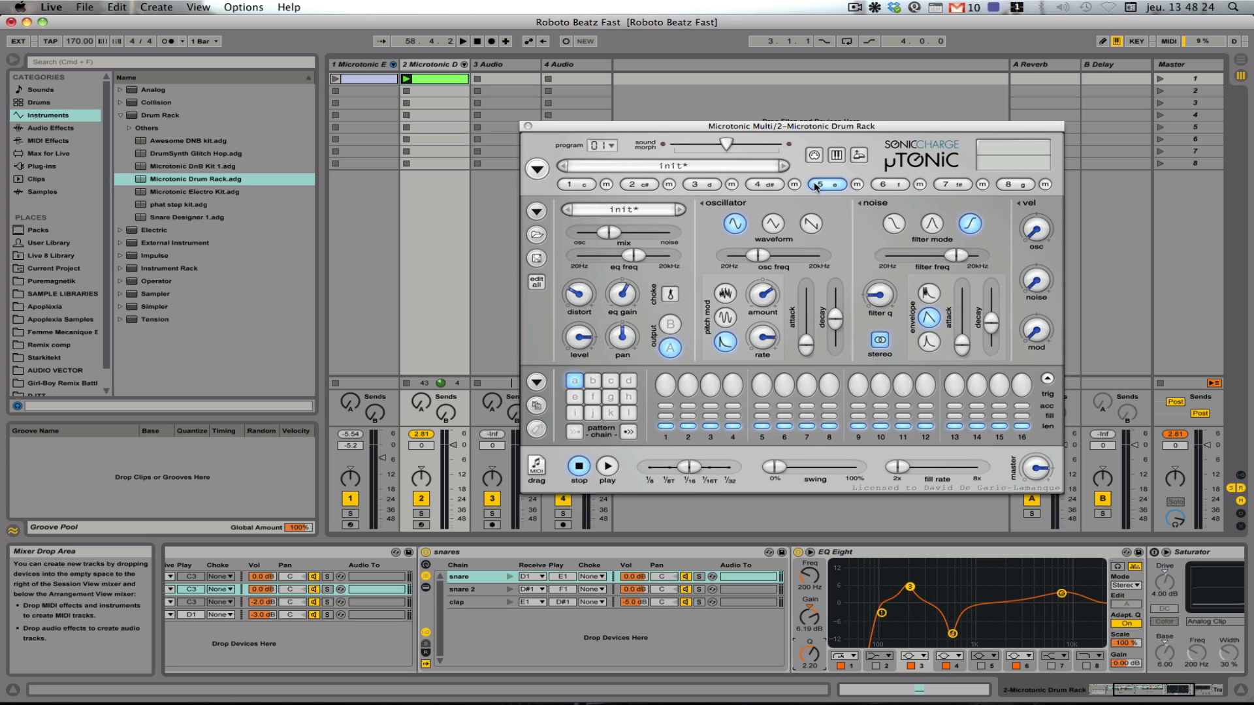
pyautogui.click(835, 186)
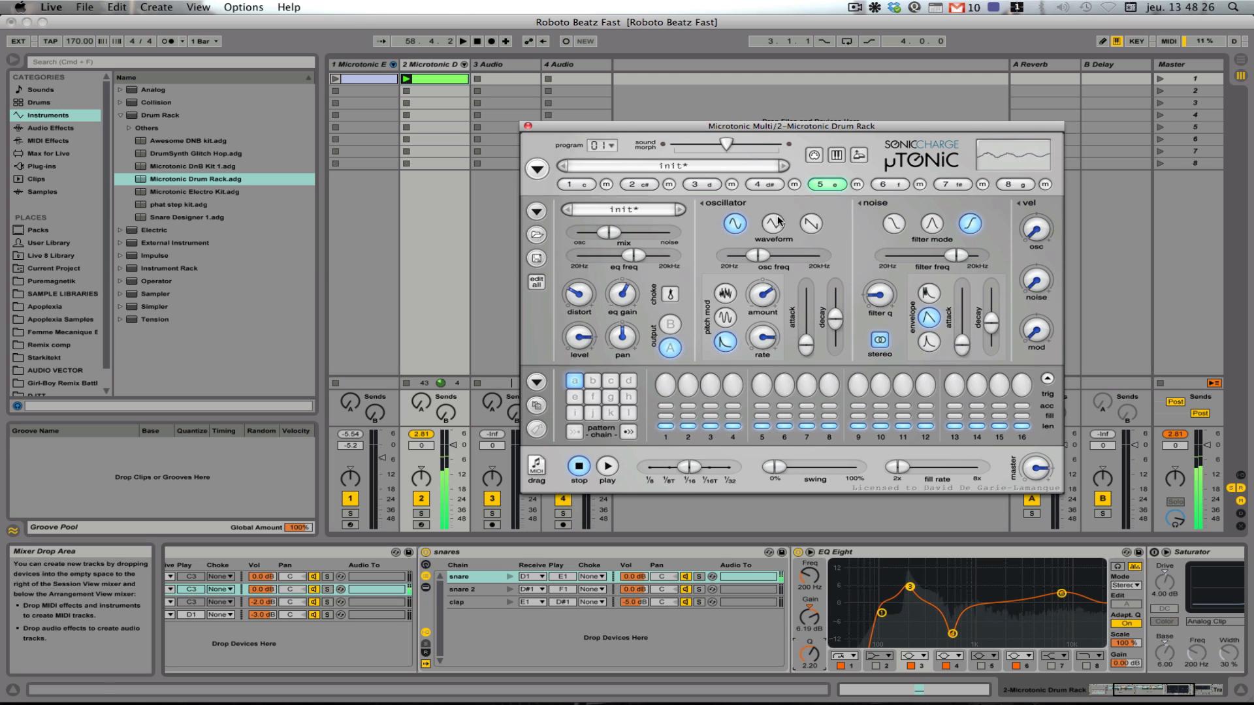
pyautogui.click(406, 80)
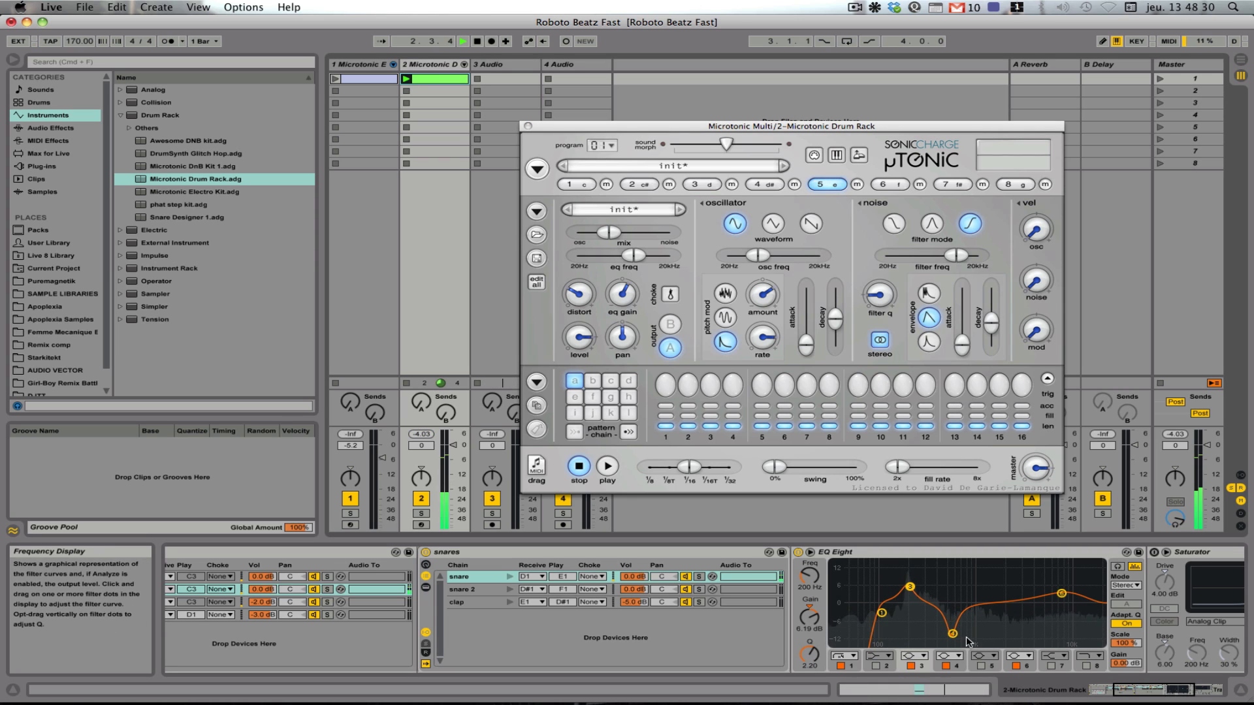
# In the snares EQ Eight, move band 6 to about 7.08 kHz and 5.08 dB, and compare and adjust band 4's cut
pyautogui.moveTo(1063, 594); pyautogui.dragTo(1056, 590)
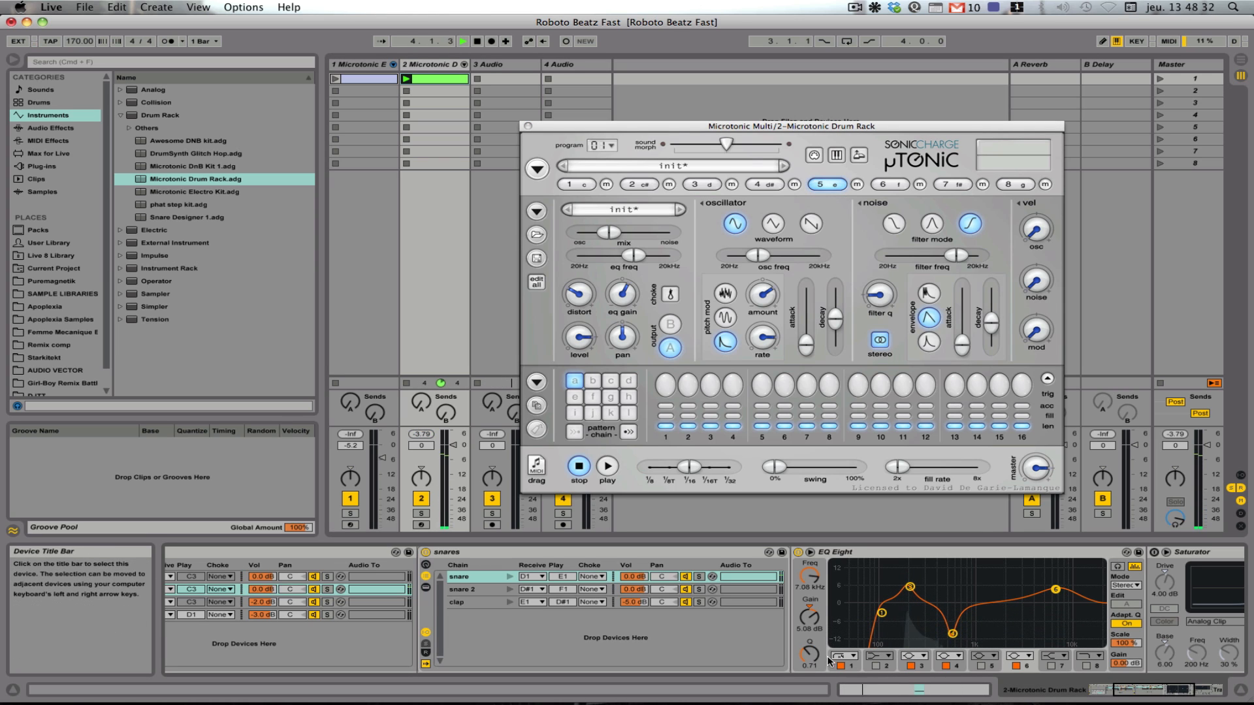
pyautogui.moveTo(807, 653); pyautogui.dragTo(807, 680)
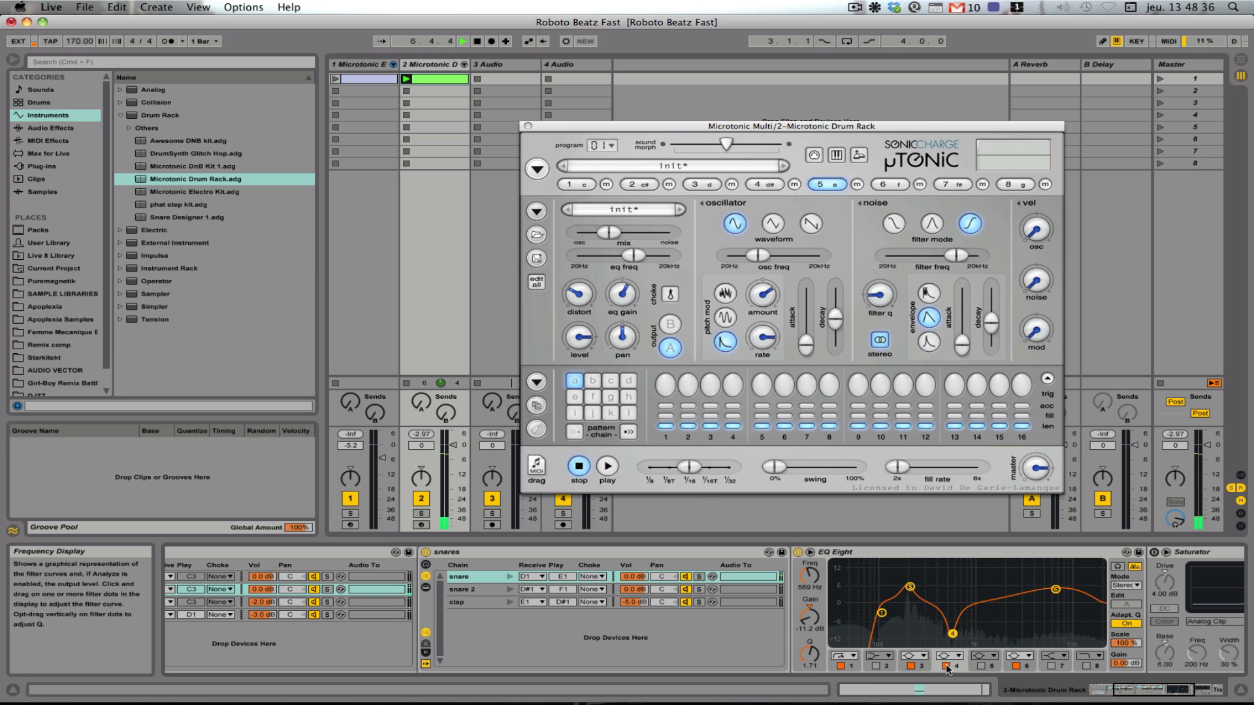
pyautogui.click(945, 666)
pyautogui.click(946, 666)
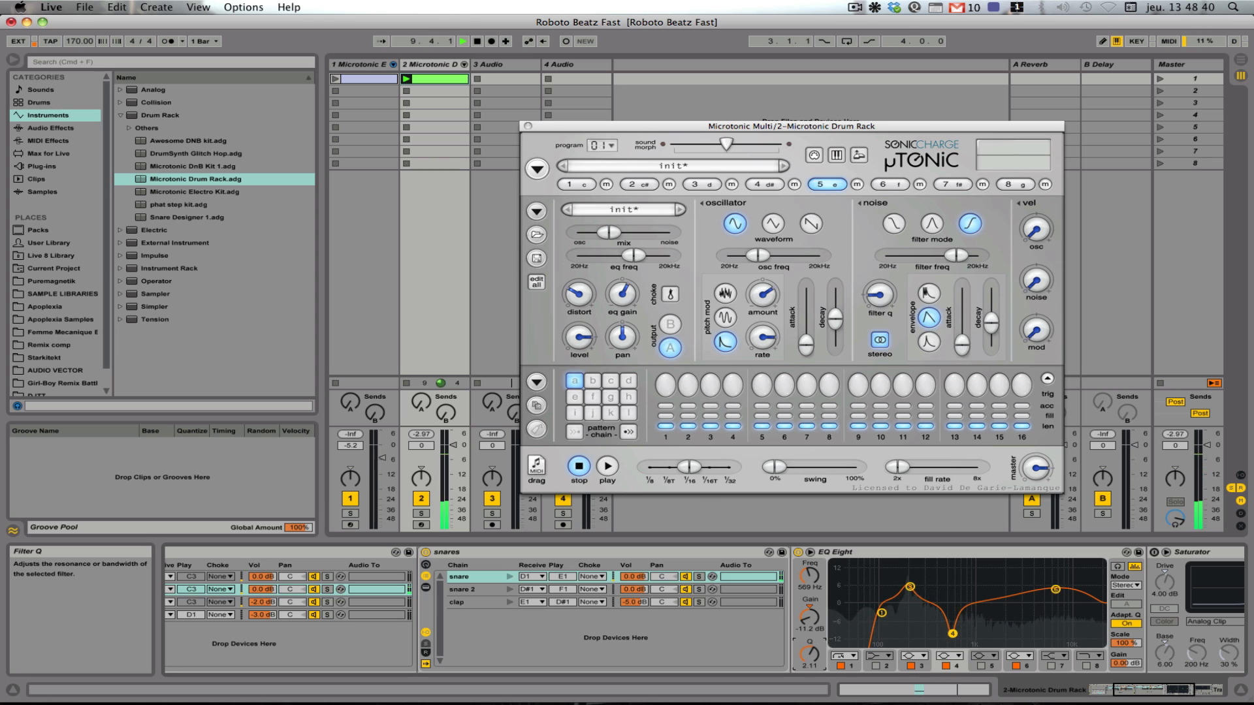
pyautogui.moveTo(810, 653); pyautogui.dragTo(810, 647)
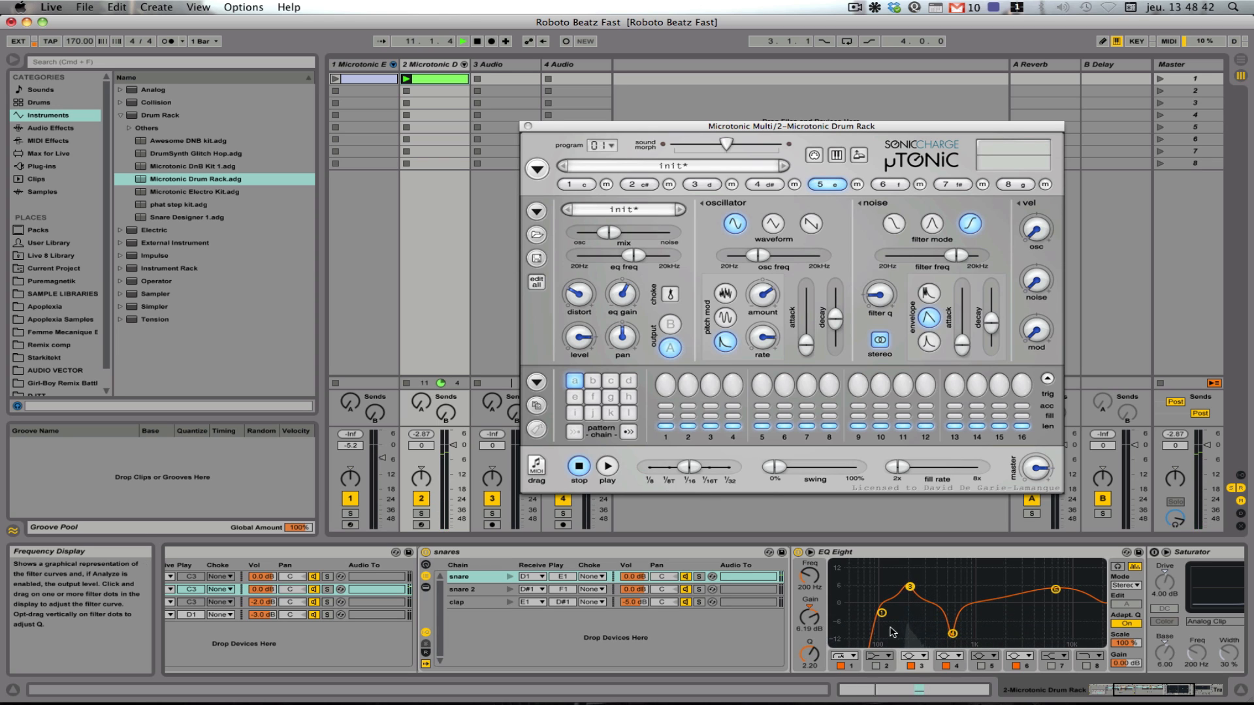
# Set the gain of band 3 at 200 Hz in the snares EQ Eight to about 6.43 dB
pyautogui.moveTo(910, 587)
pyautogui.mouseDown()
pyautogui.moveTo(910, 567)
pyautogui.moveTo(910, 582)
pyautogui.mouseUp()
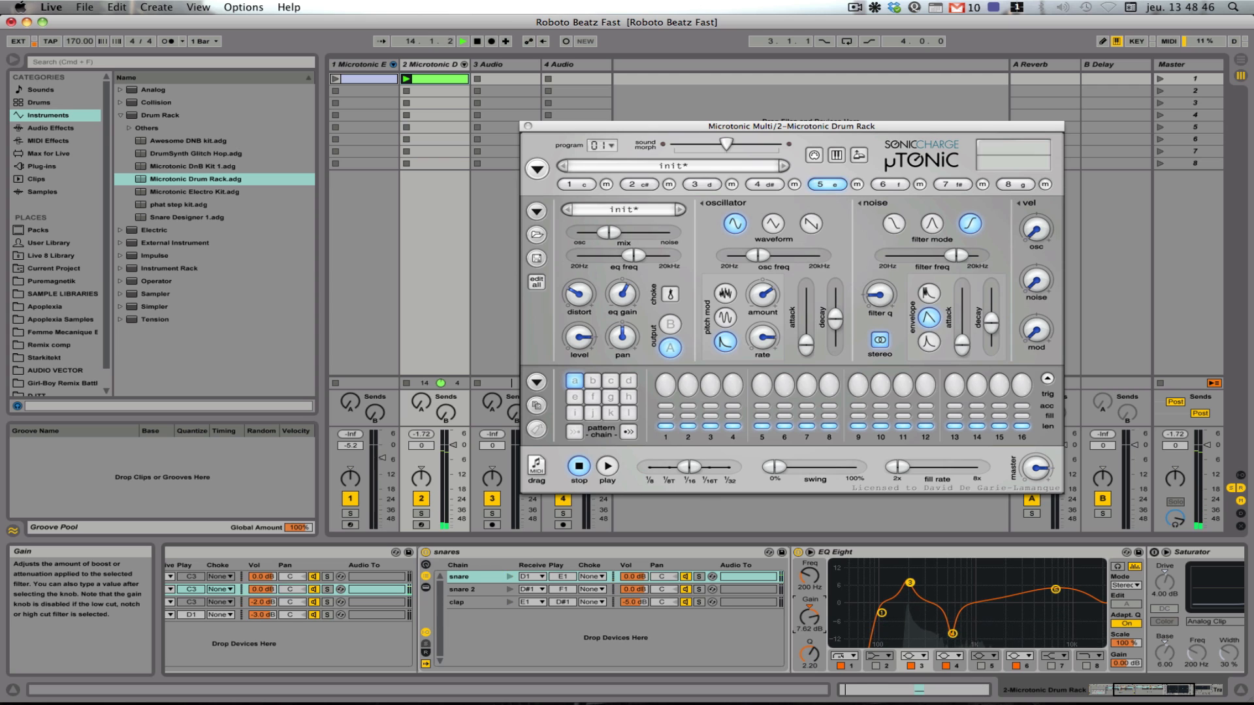
pyautogui.click(1155, 553)
pyautogui.moveTo(1155, 690); pyautogui.dragTo(1183, 689)
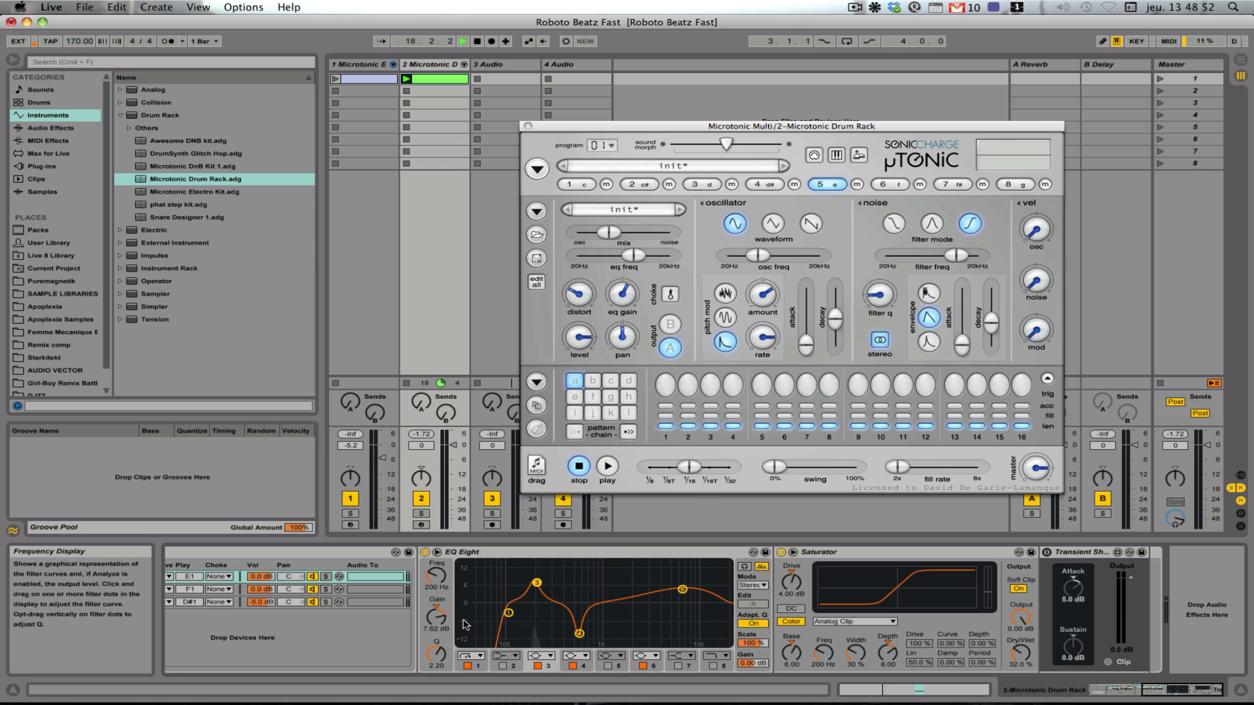
pyautogui.moveTo(442, 625); pyautogui.dragTo(442, 633)
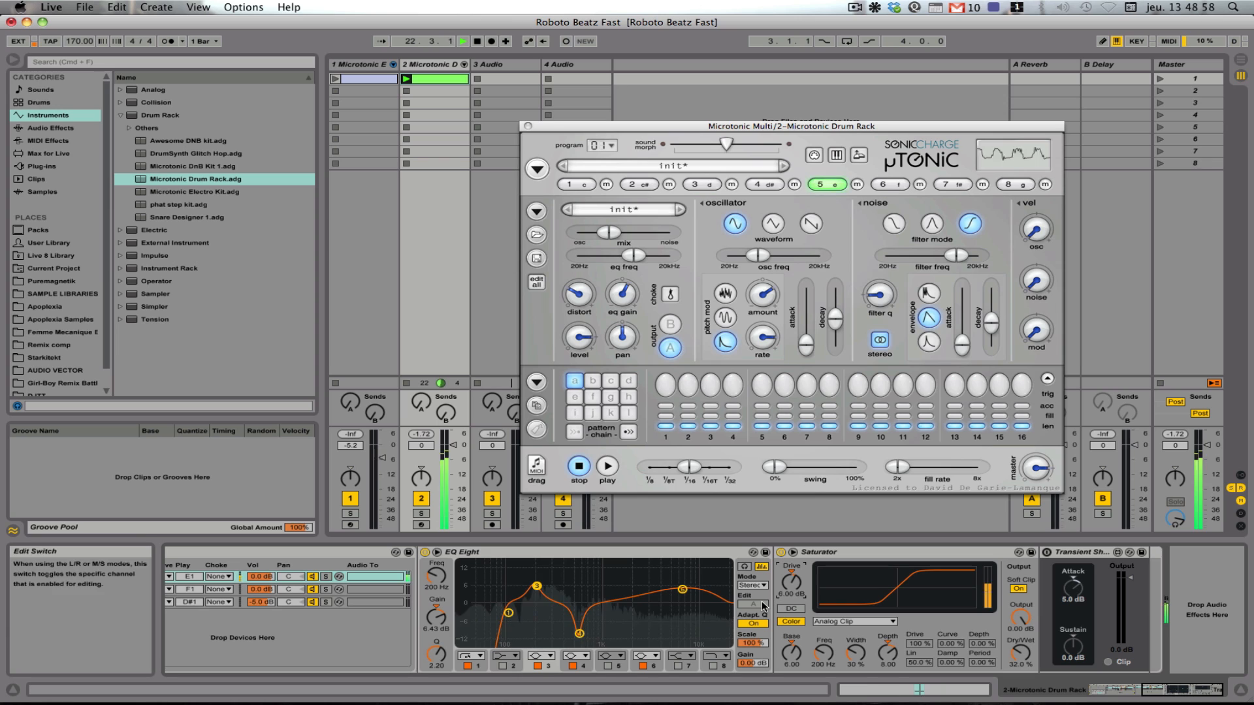
# Adjust the Saturator to 4 dB drive, a color depth of about 7.24 and a dry/wet mix of 40 %
pyautogui.moveTo(1018, 657); pyautogui.dragTo(1018, 614)
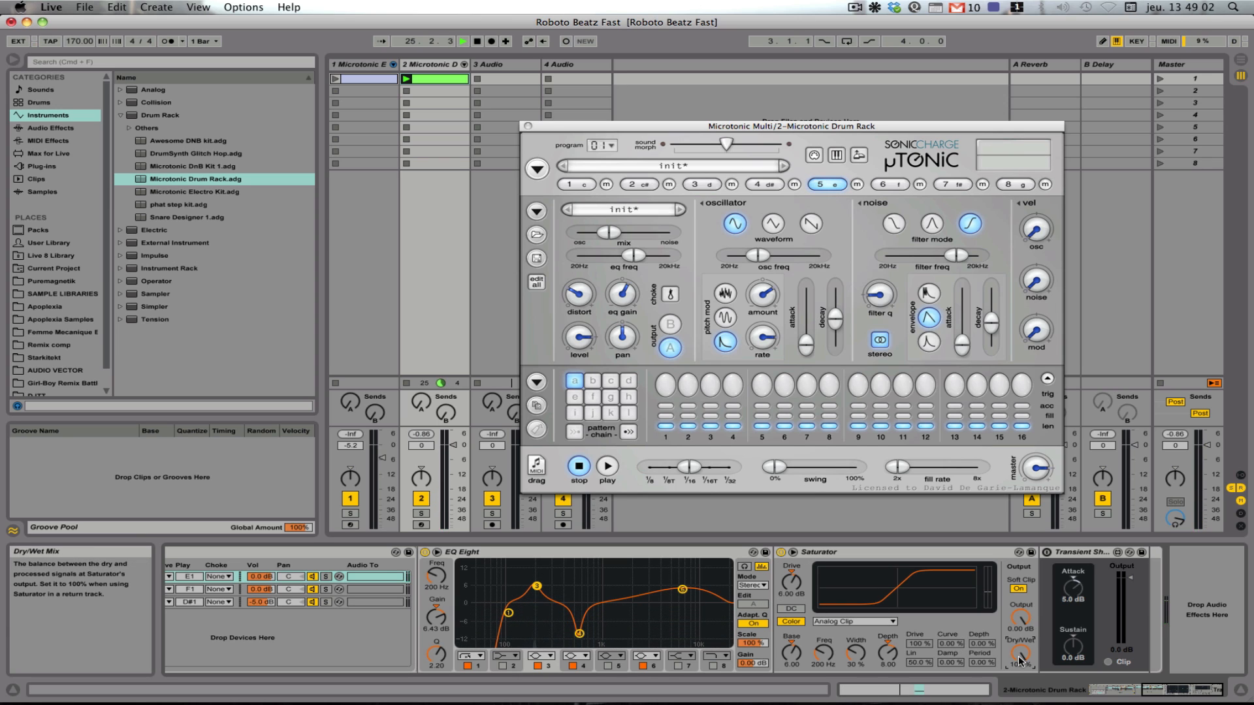
pyautogui.moveTo(1019, 657); pyautogui.dragTo(1019, 696)
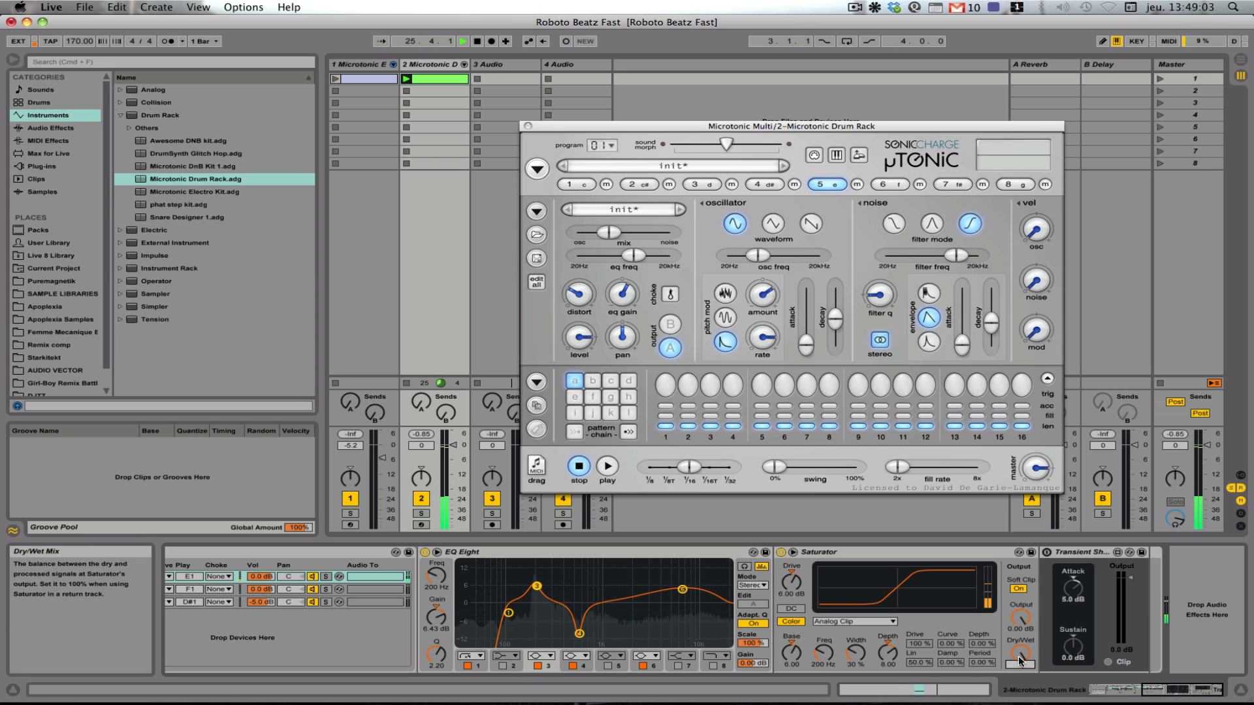
pyautogui.click(793, 592)
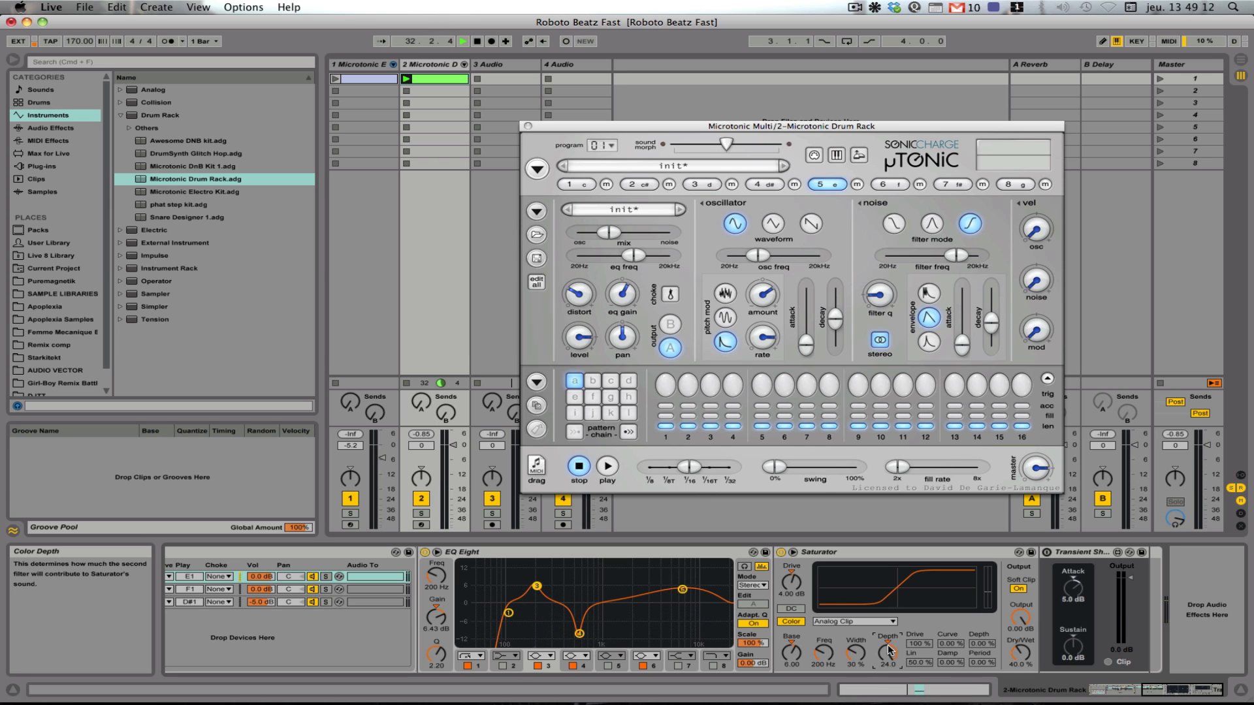
pyautogui.moveTo(887, 653); pyautogui.dragTo(888, 650)
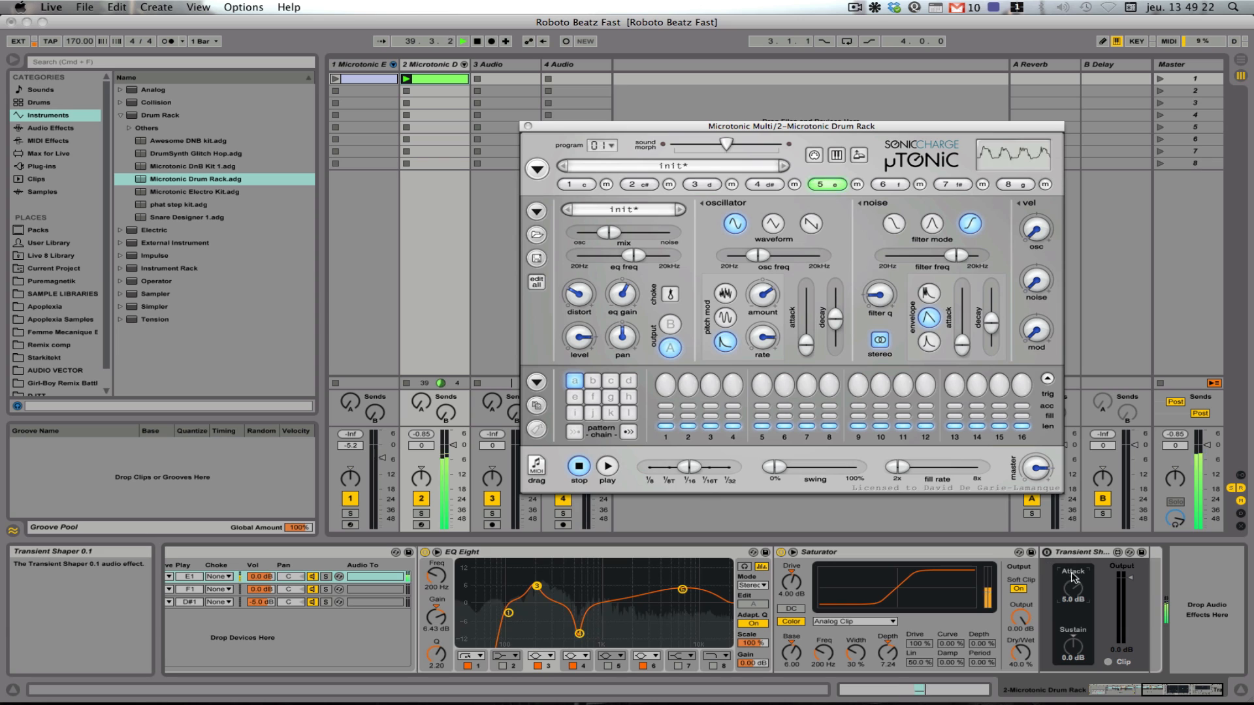
# Adjust the Transient Shaper's attack and toggle the effect to compare the snare with and without it
pyautogui.moveTo(1072, 589); pyautogui.dragTo(1073, 604)
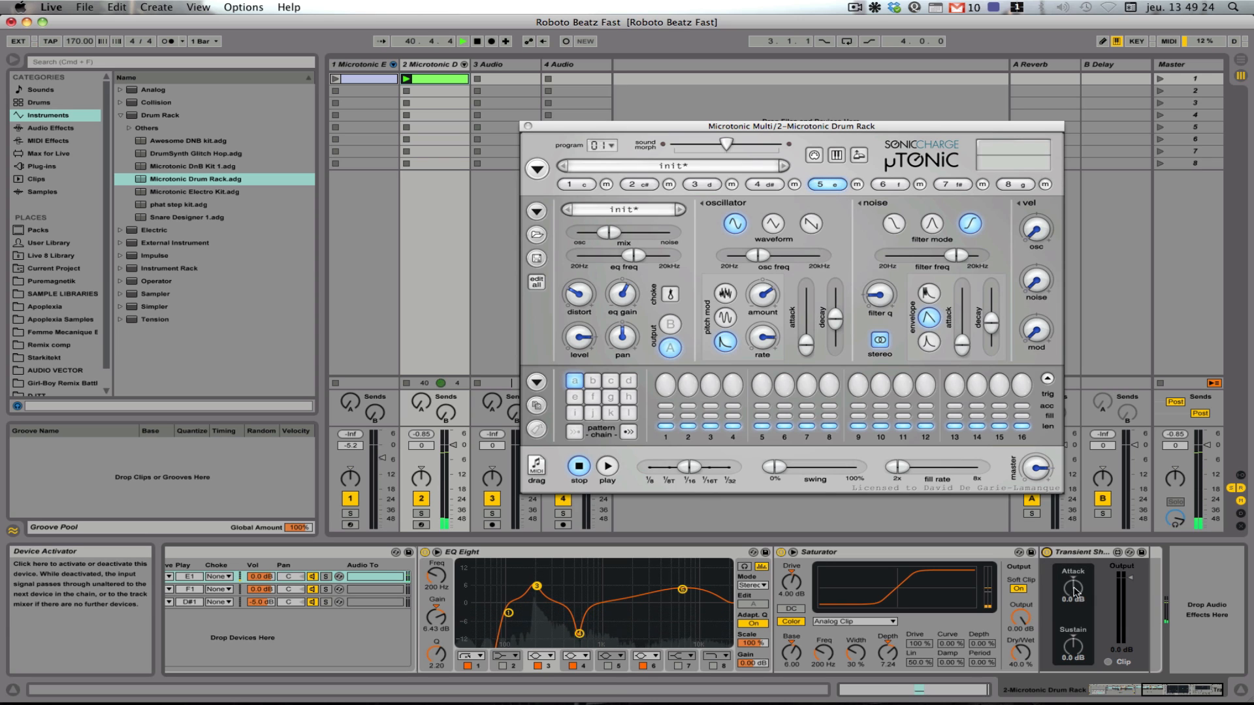
pyautogui.click(1046, 554)
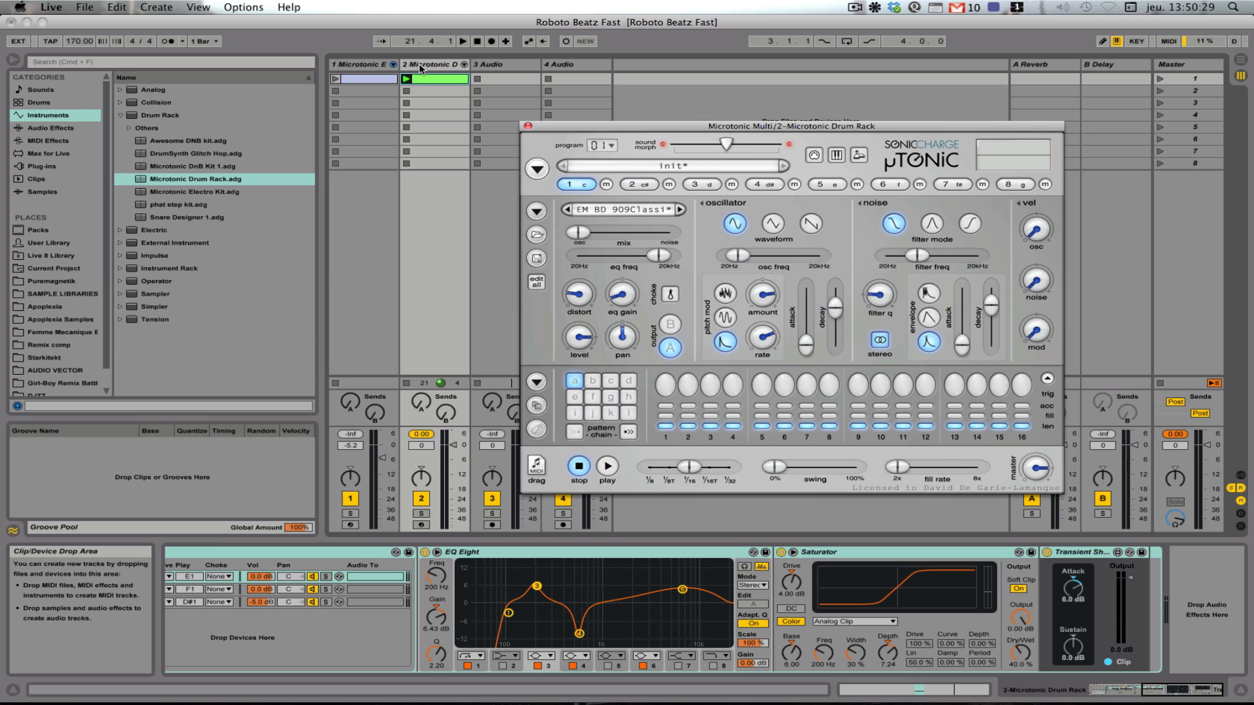
# In track 2's clip, move the first kick note to kick 1 and add another kick 1 note at 1.2.3
pyautogui.click(425, 79)
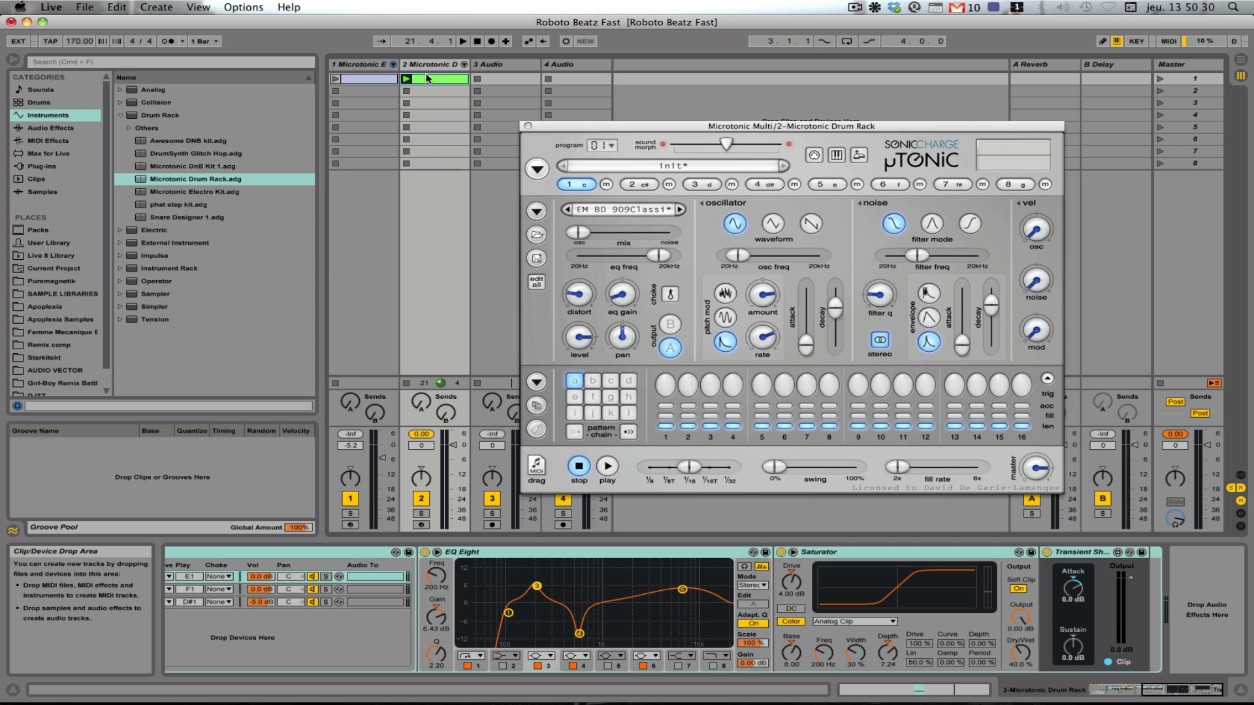
pyautogui.click(390, 642)
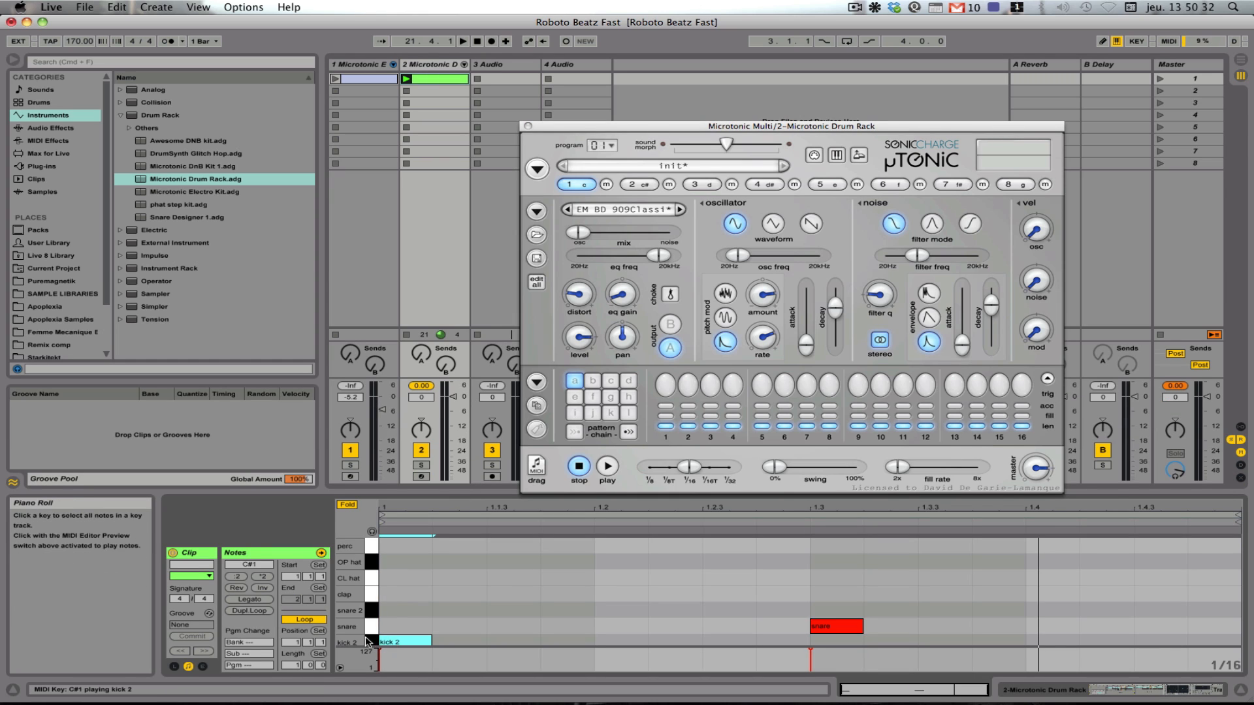
pyautogui.moveTo(351, 629); pyautogui.dragTo(413, 645)
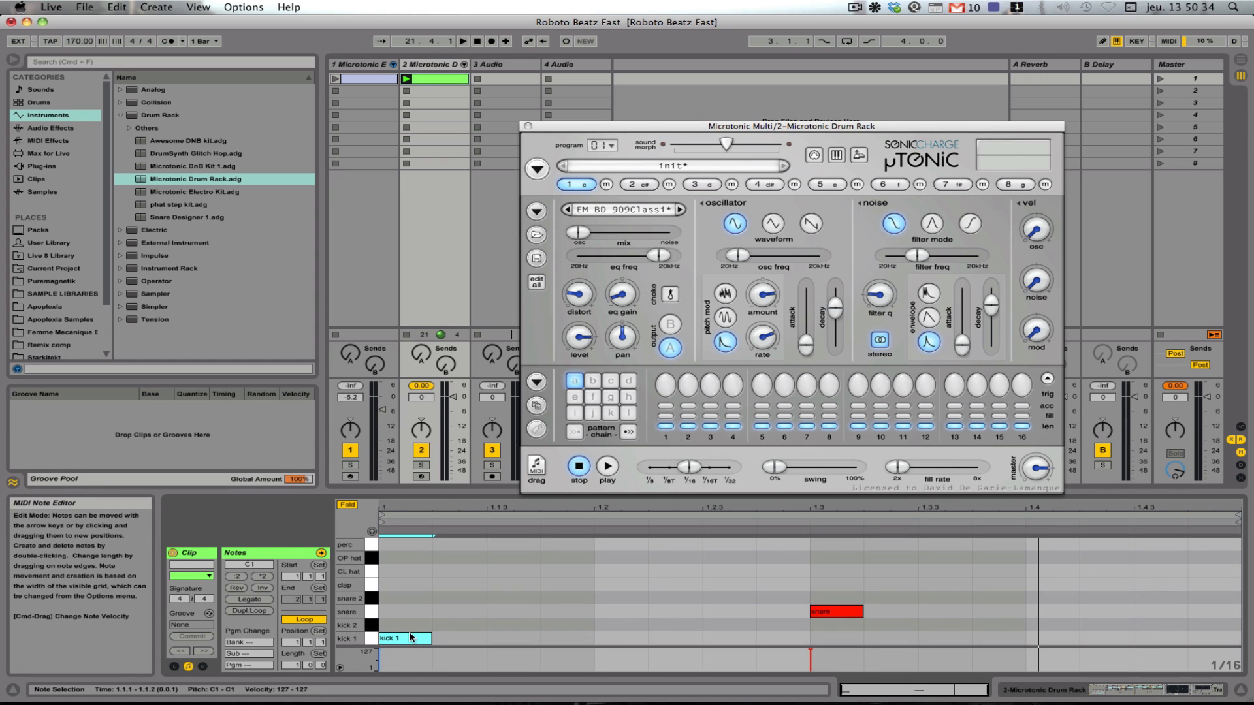
pyautogui.doubleClick(725, 637)
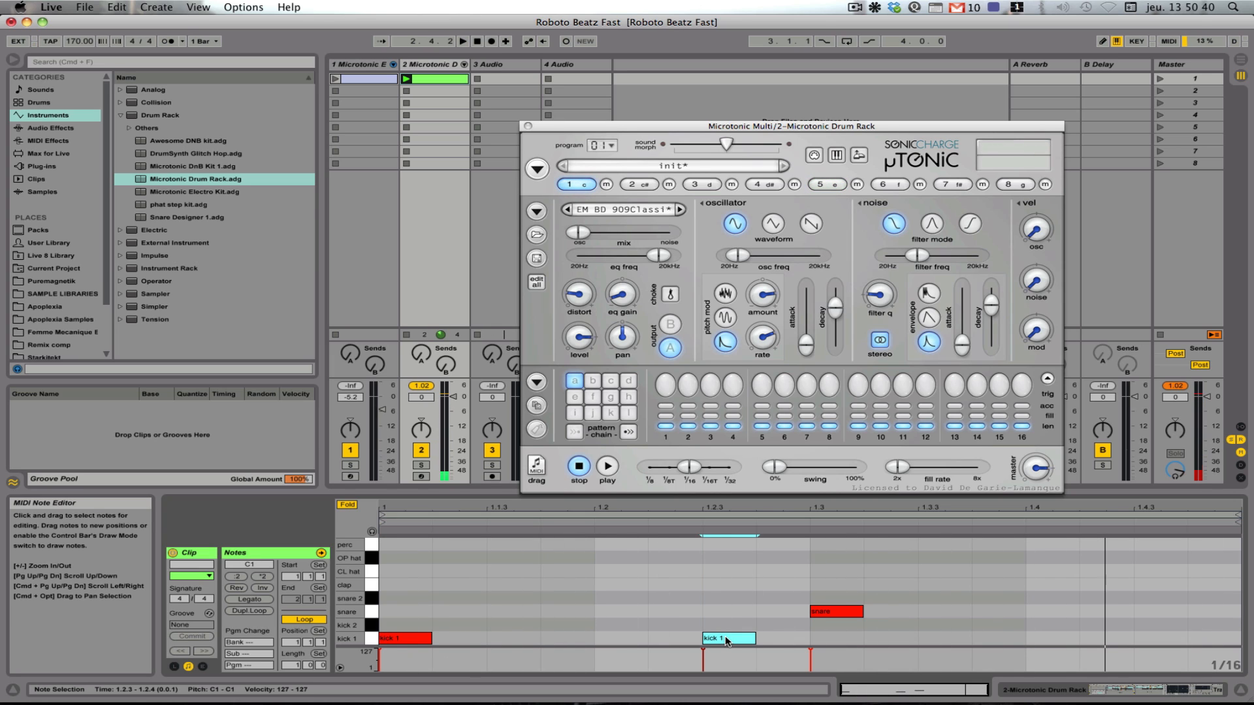
pyautogui.click(478, 42)
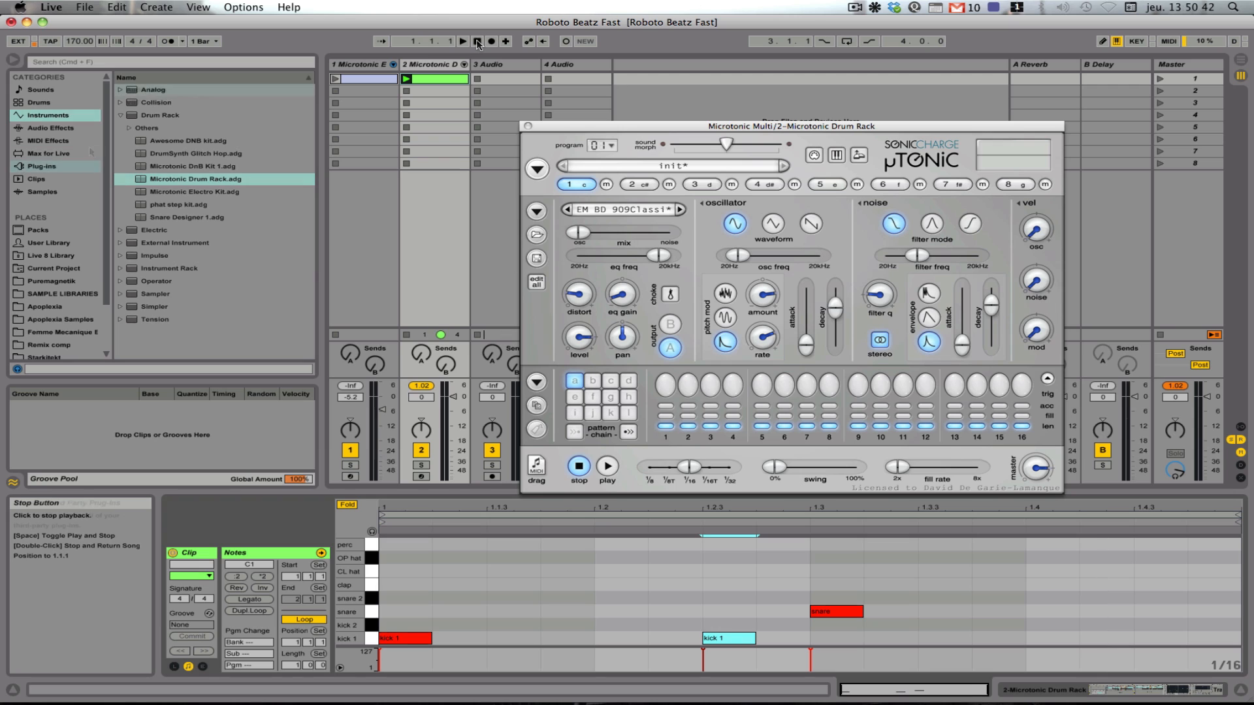
# Load Dada Life's Sausage Fattener Audio Unit after the Transient Shaper in the snares chain
pyautogui.click(116, 88)
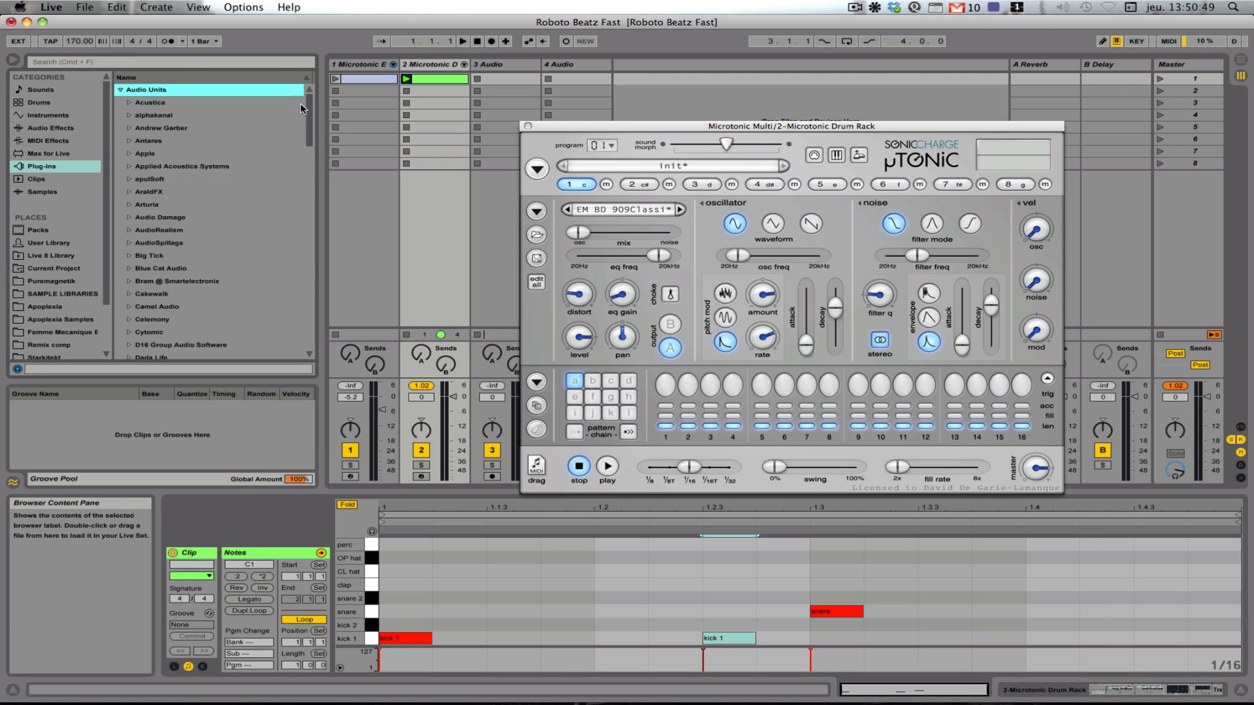
pyautogui.moveTo(310, 109); pyautogui.dragTo(312, 138)
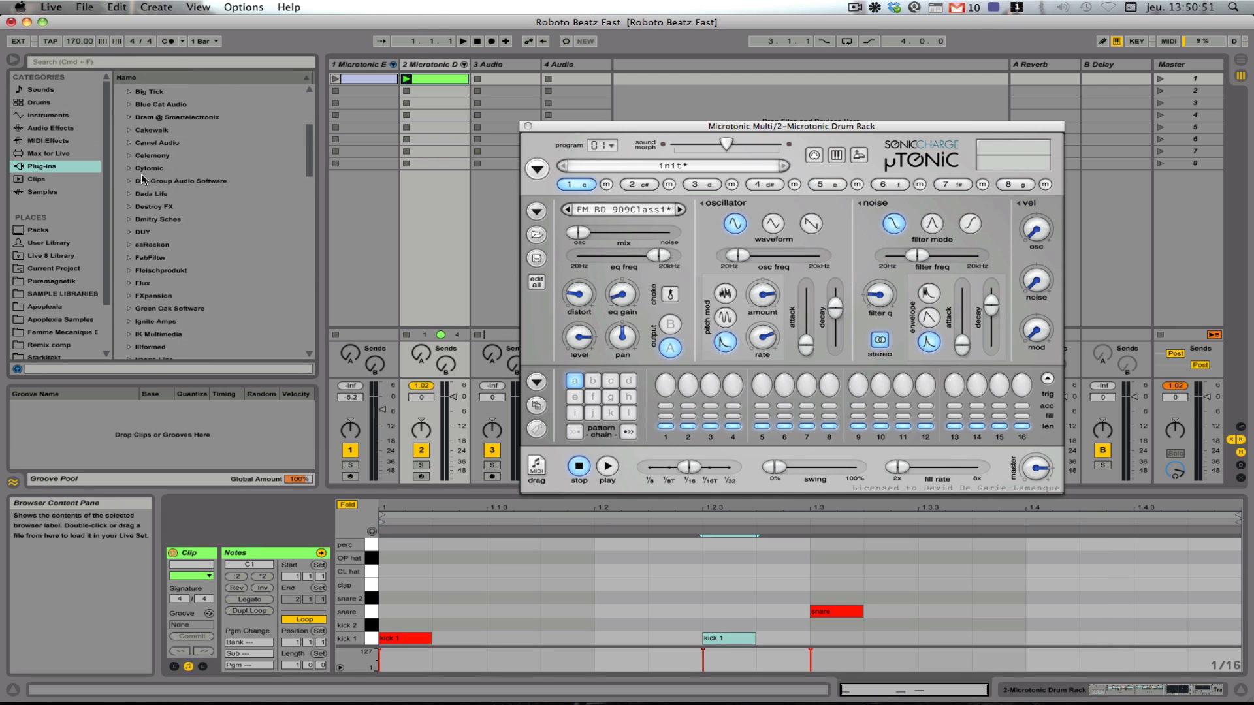
pyautogui.click(130, 193)
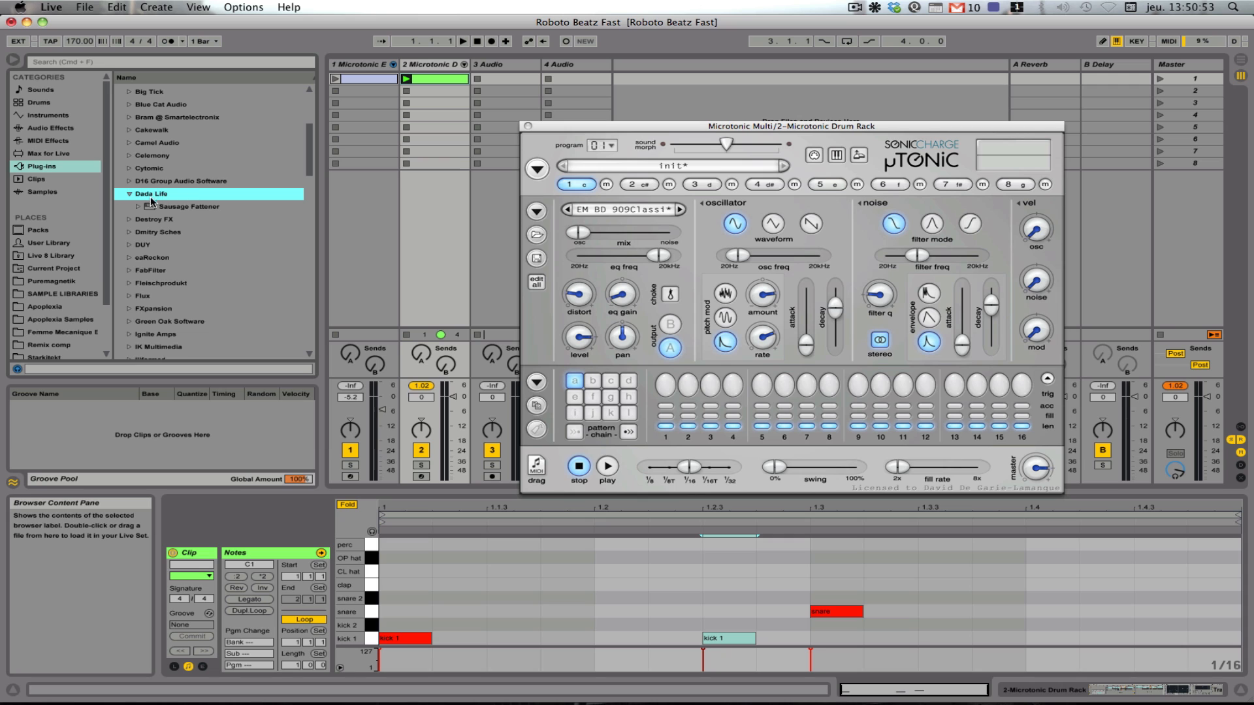
pyautogui.click(152, 205)
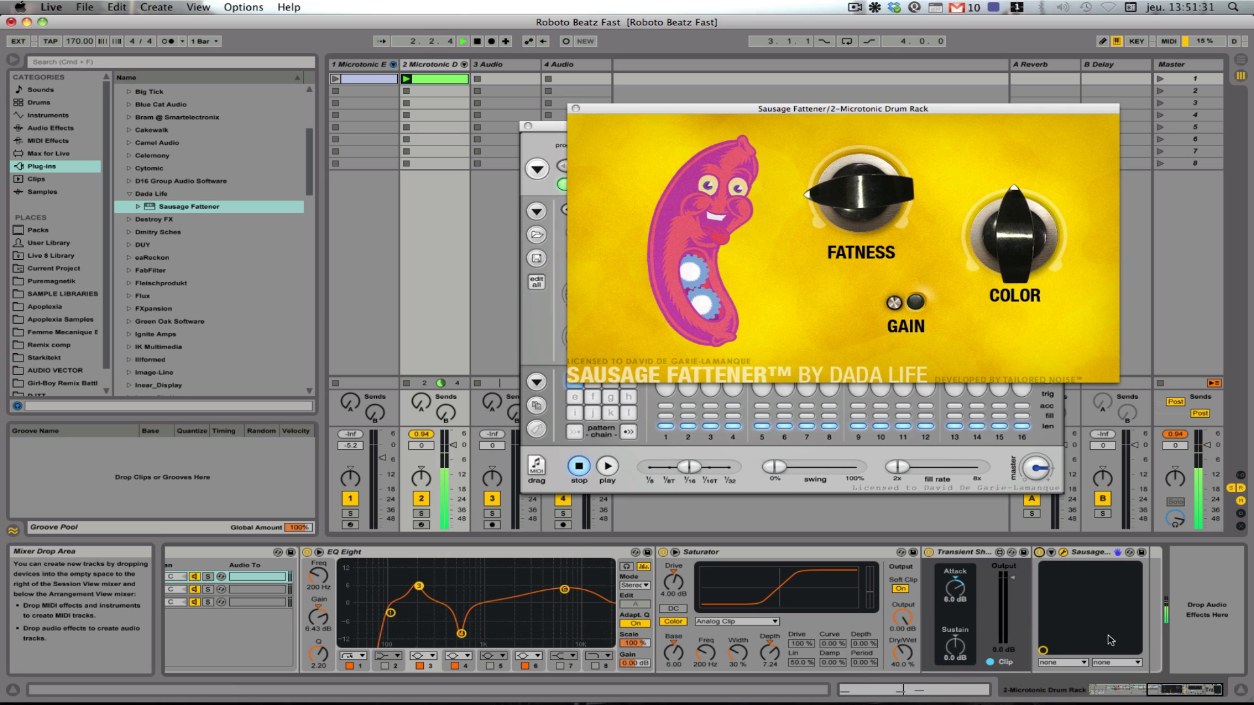
# Dial in Sausage Fattener's fatness and gain on the snare, trying fatness at 34 % and color at 0 %
pyautogui.moveTo(849, 190)
pyautogui.mouseDown()
pyautogui.moveTo(839, 149)
pyautogui.moveTo(837, 192)
pyautogui.mouseUp()
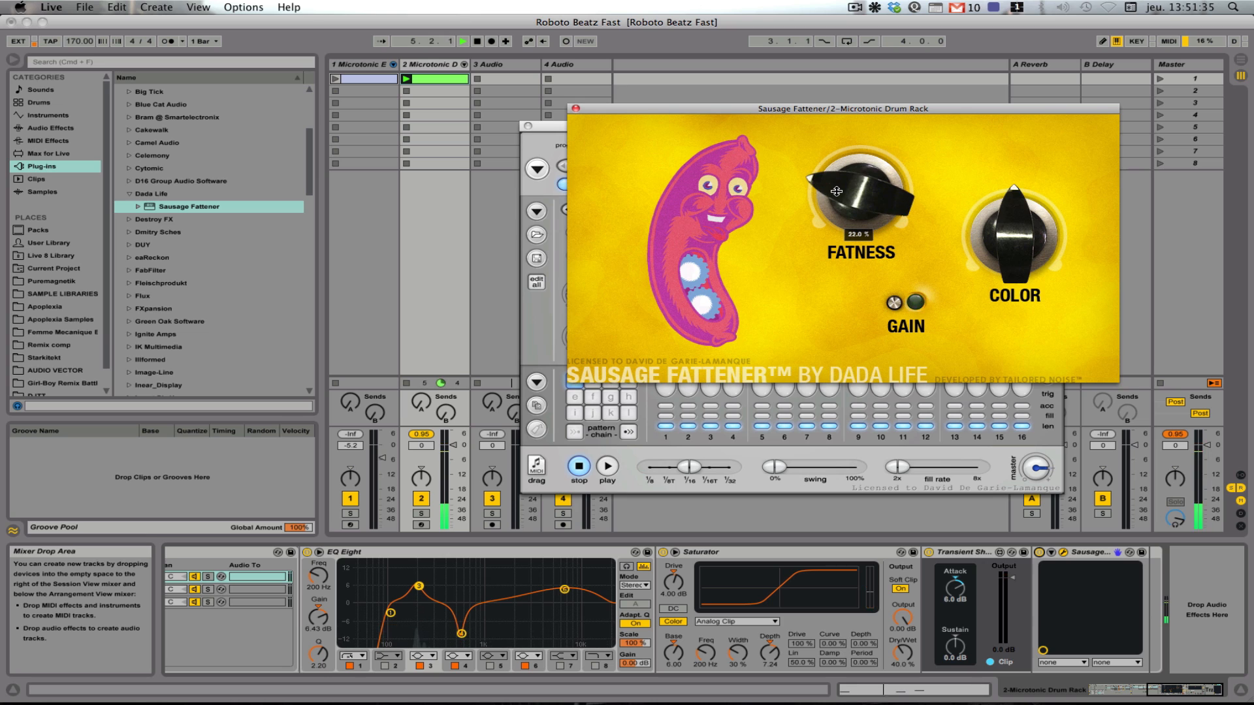
pyautogui.moveTo(892, 302); pyautogui.dragTo(883, 332)
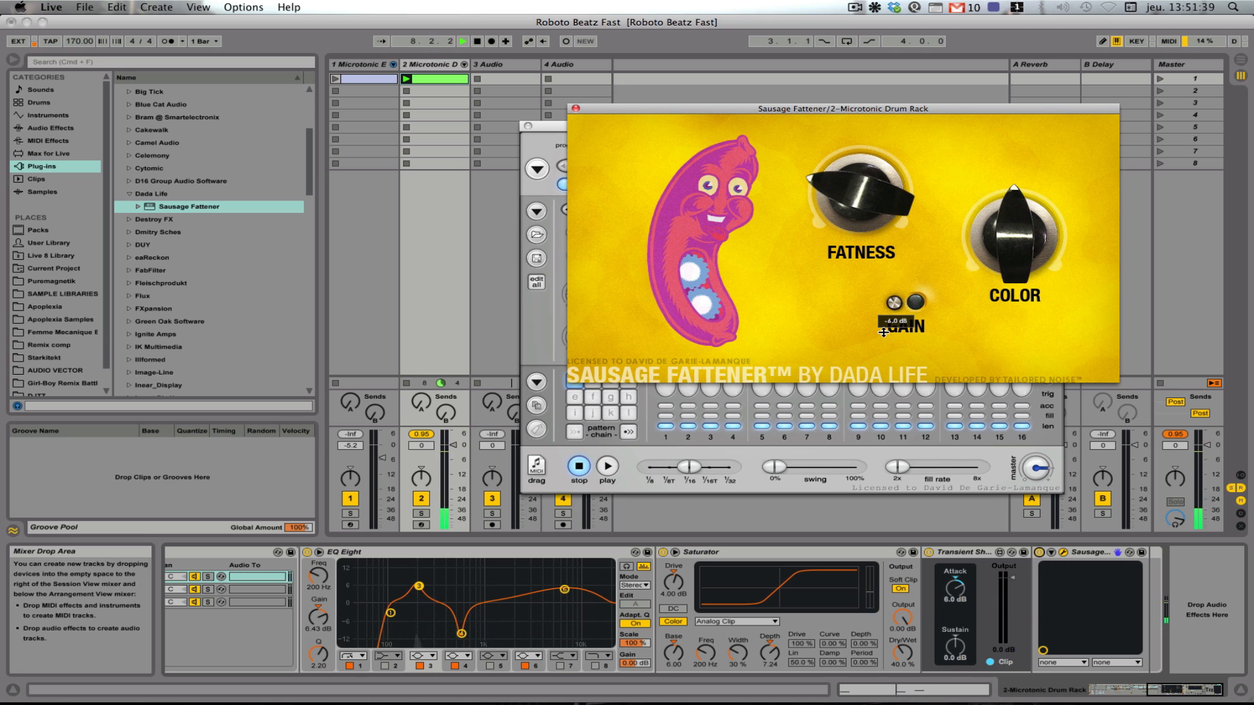
pyautogui.moveTo(854, 216); pyautogui.dragTo(860, 186)
pyautogui.moveTo(1006, 238); pyautogui.dragTo(968, 464)
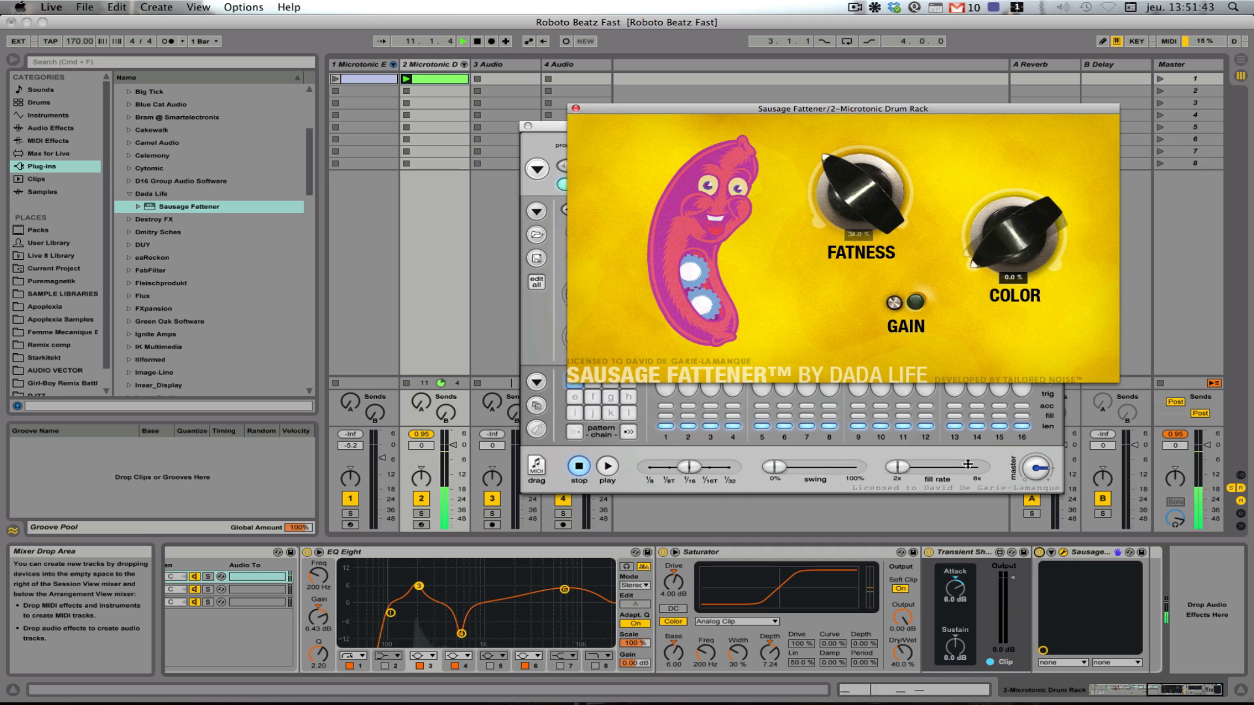
pyautogui.moveTo(861, 201); pyautogui.dragTo(860, 210)
pyautogui.moveTo(894, 303); pyautogui.dragTo(894, 308)
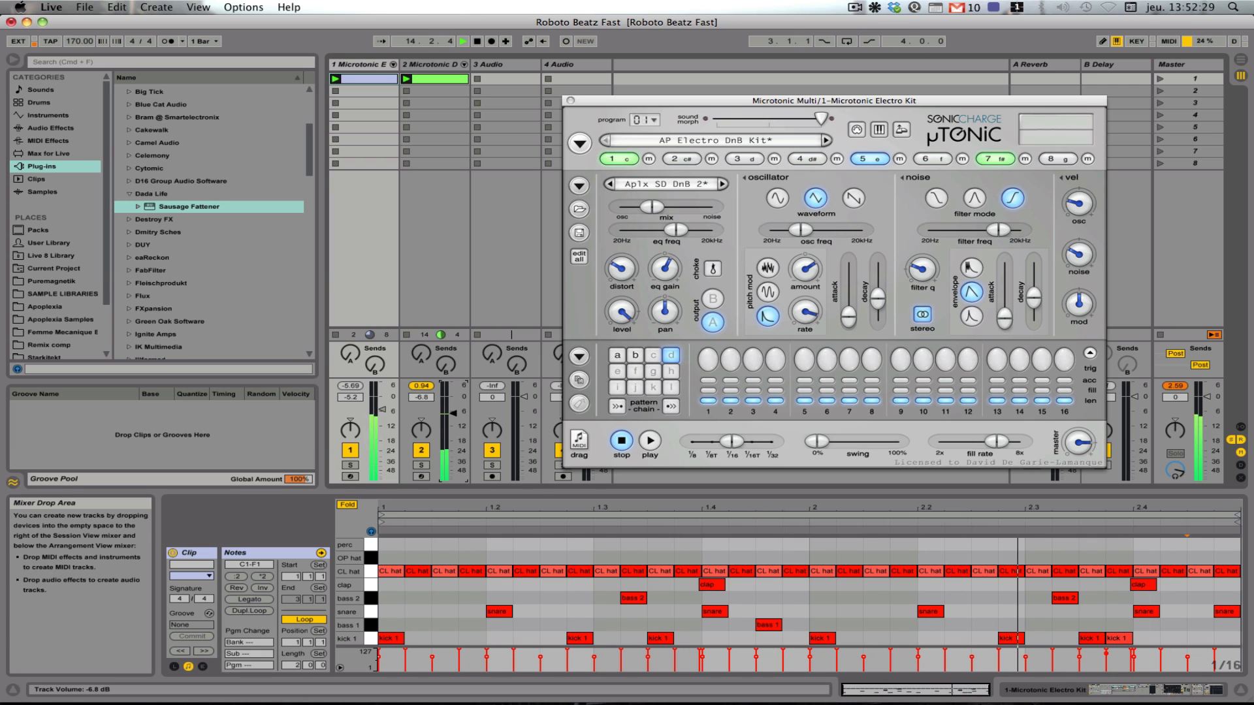
pyautogui.click(1067, 693)
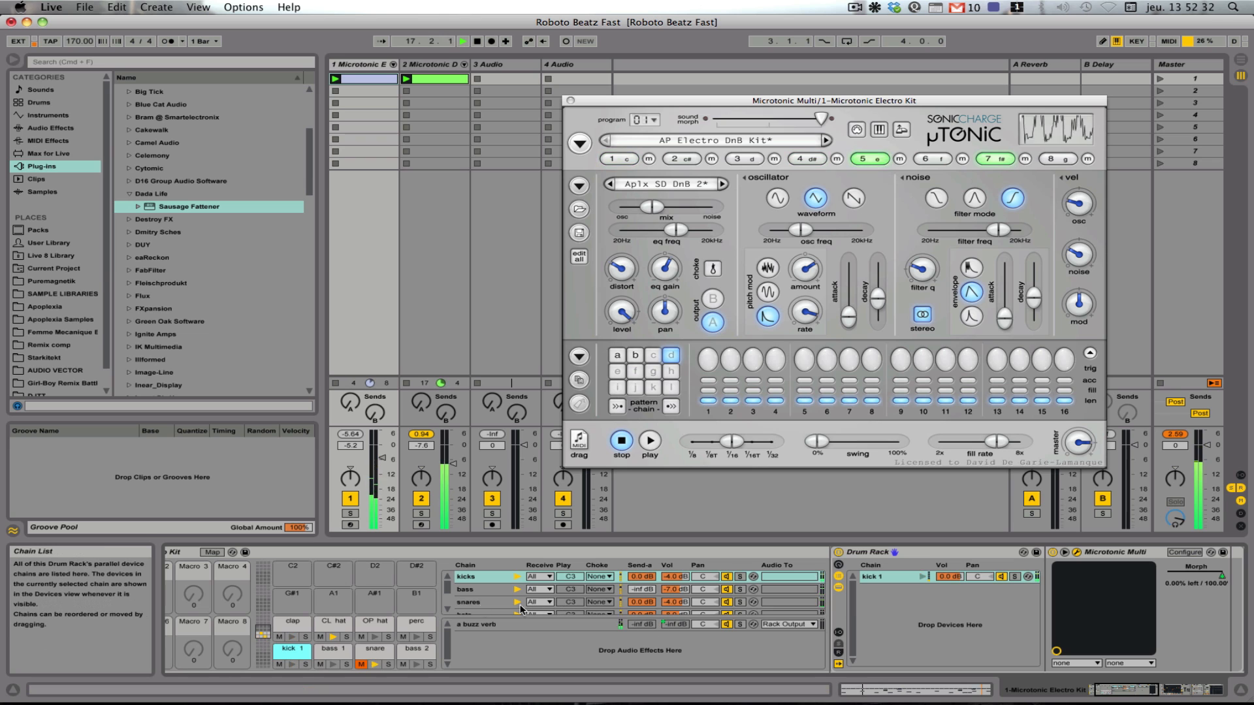
pyautogui.click(462, 188)
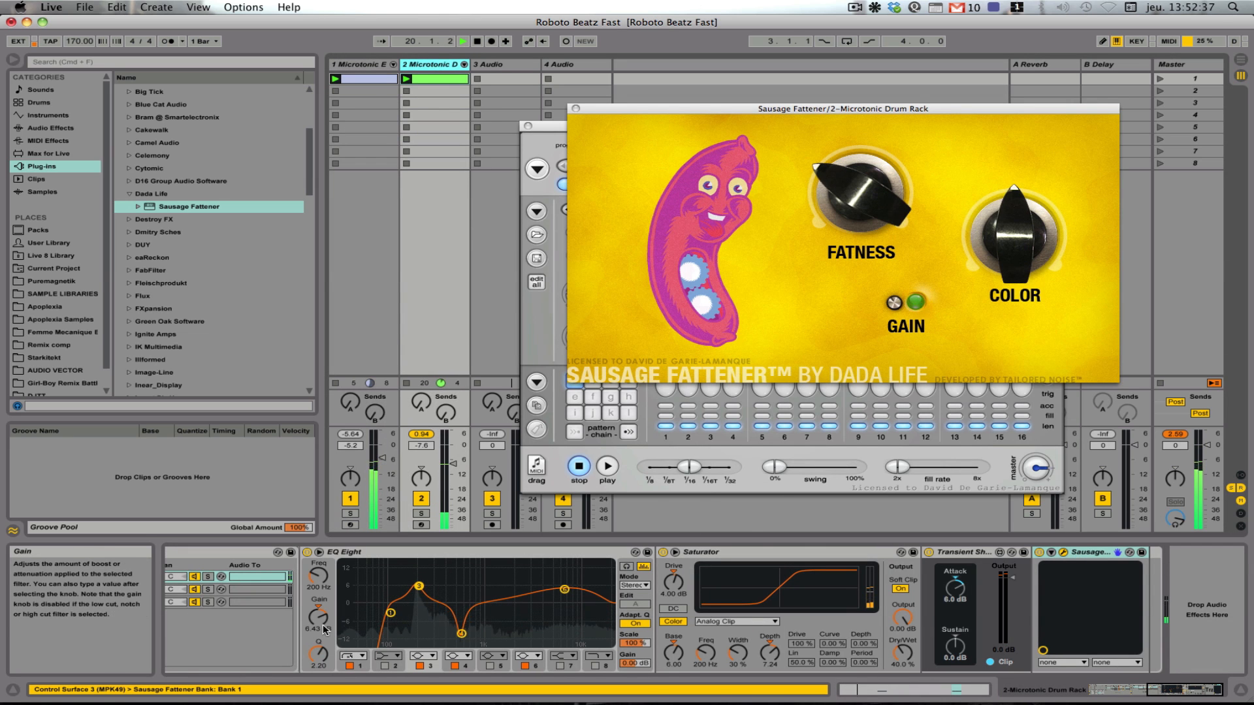
pyautogui.moveTo(322, 623); pyautogui.dragTo(322, 632)
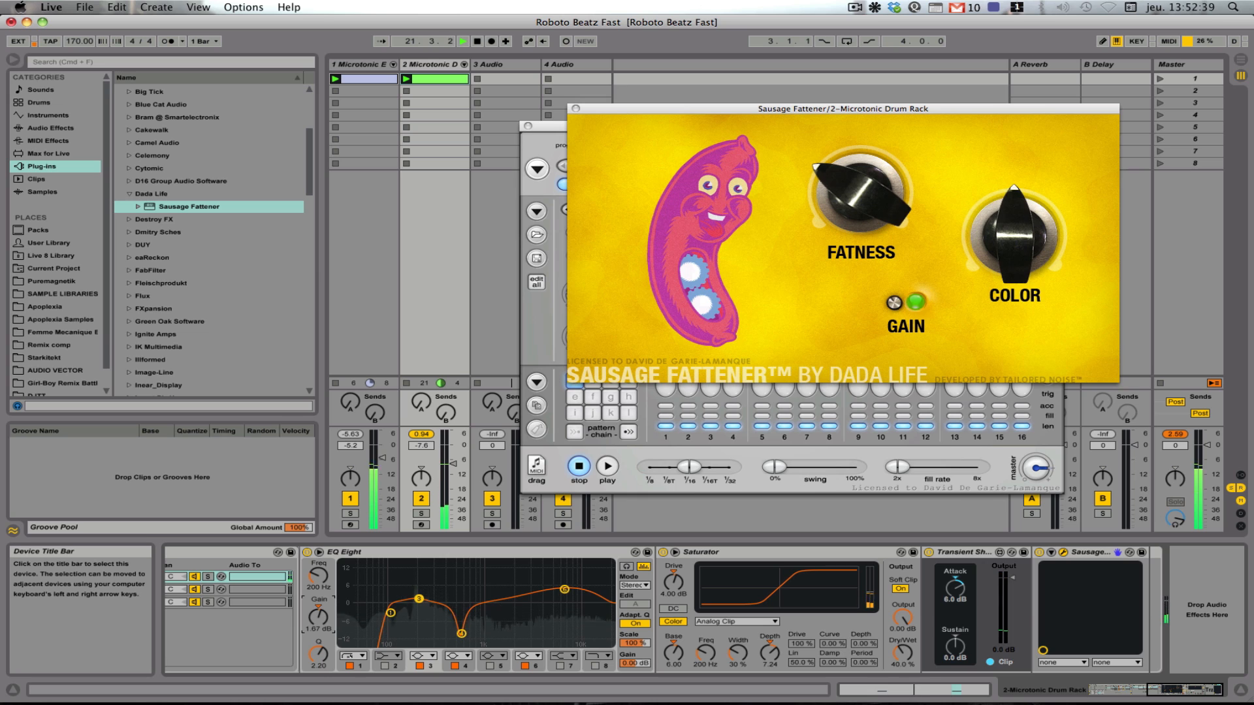
pyautogui.click(319, 650)
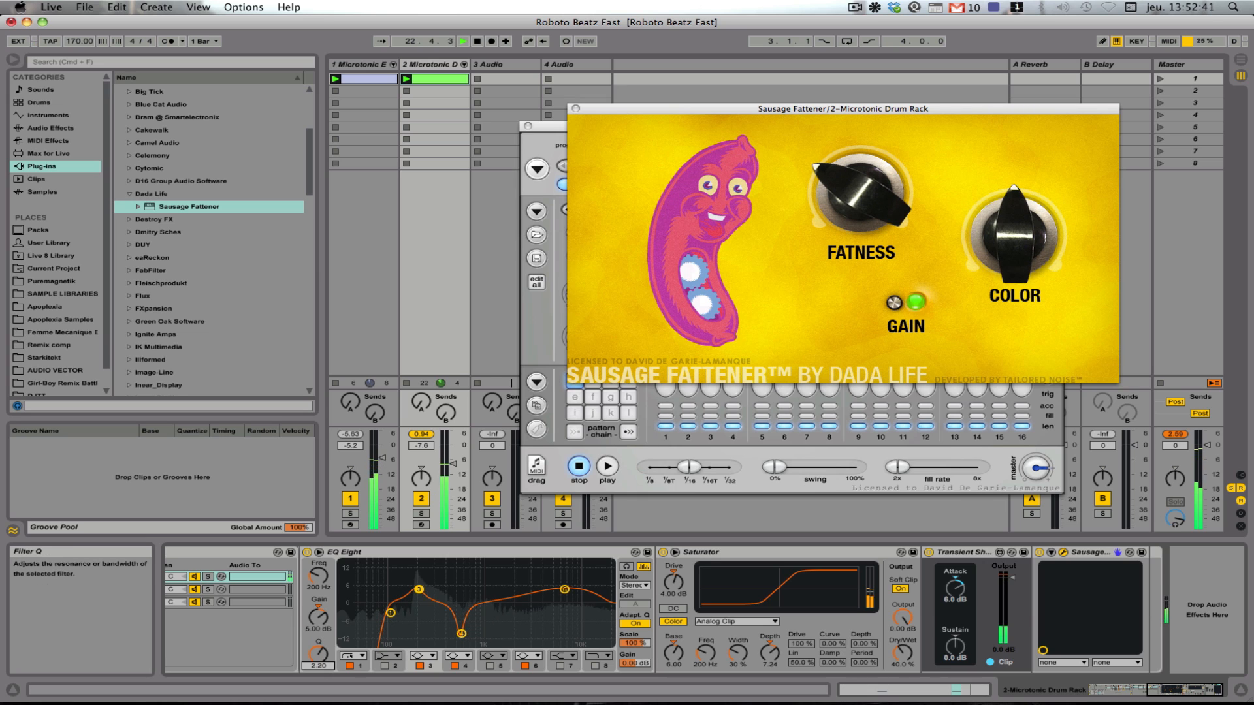
# Set band 3 of the snares EQ Eight to 6.19 dB gain and Q 3.02, and compare the snare with Saturator off and on
pyautogui.moveTo(324, 618); pyautogui.dragTo(324, 613)
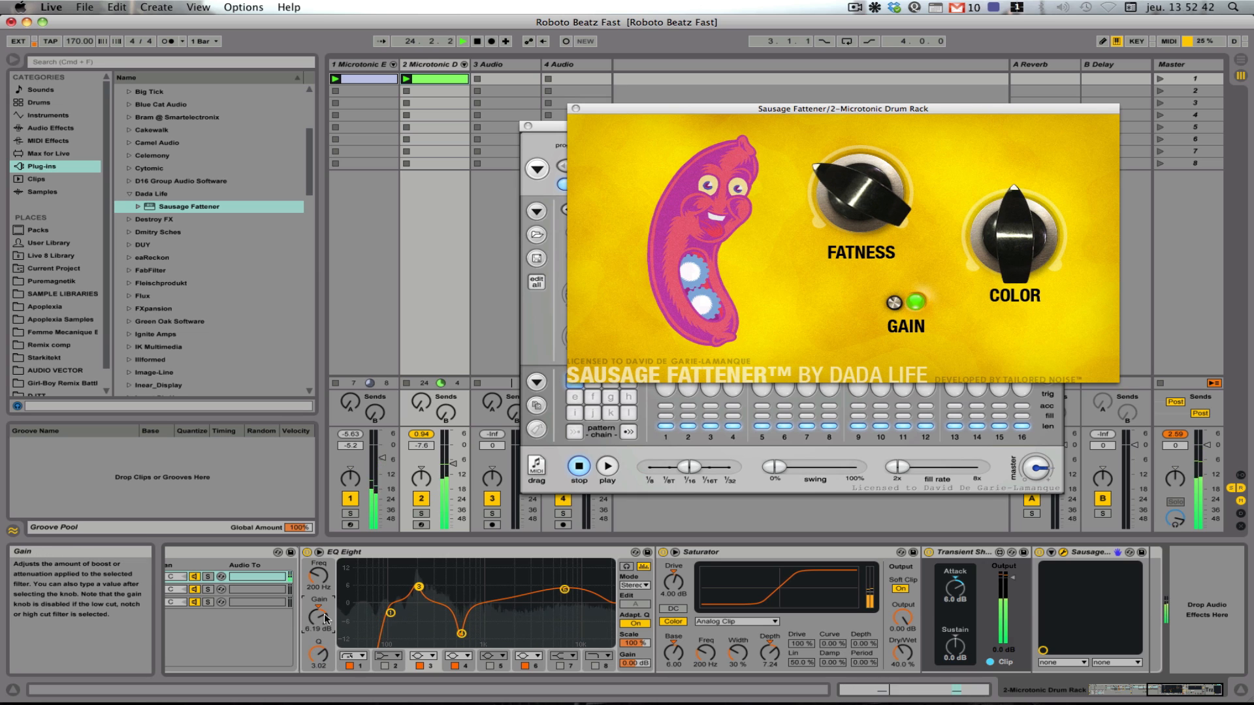
pyautogui.click(664, 552)
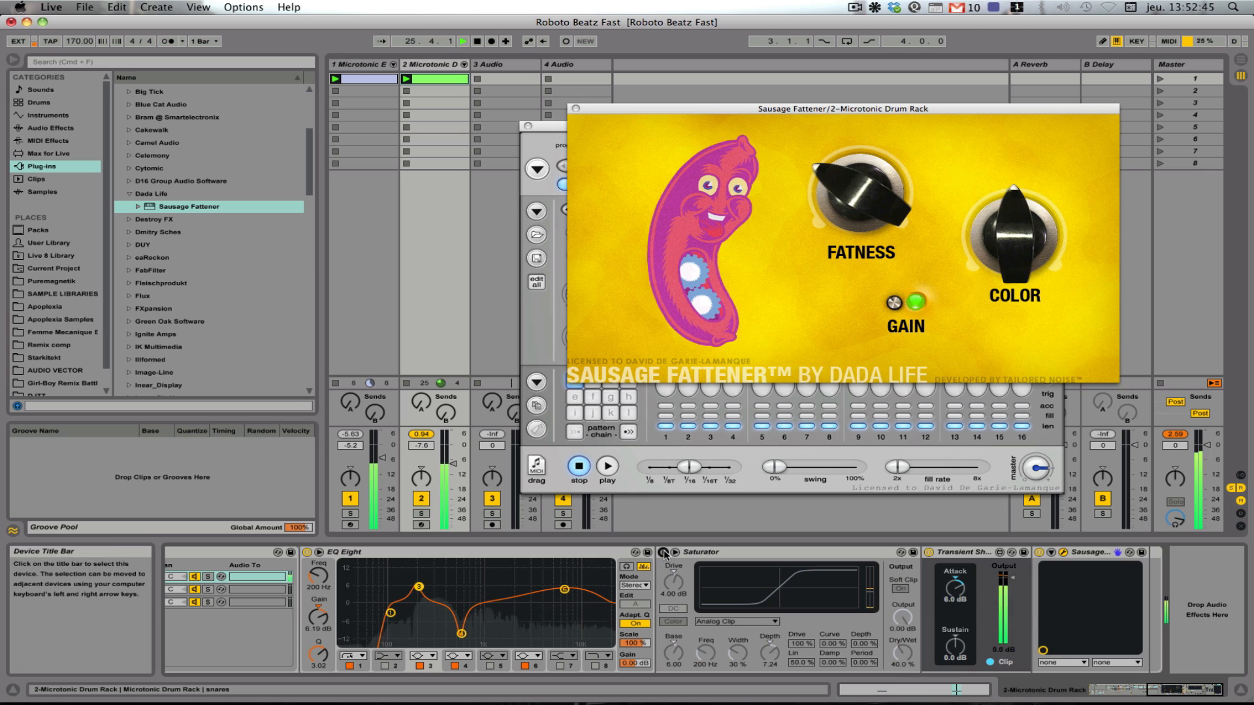
pyautogui.click(664, 552)
# Toggle the Transient Shaper to compare its effect on the snare, and set its attack to 7.0 dB
pyautogui.click(929, 552)
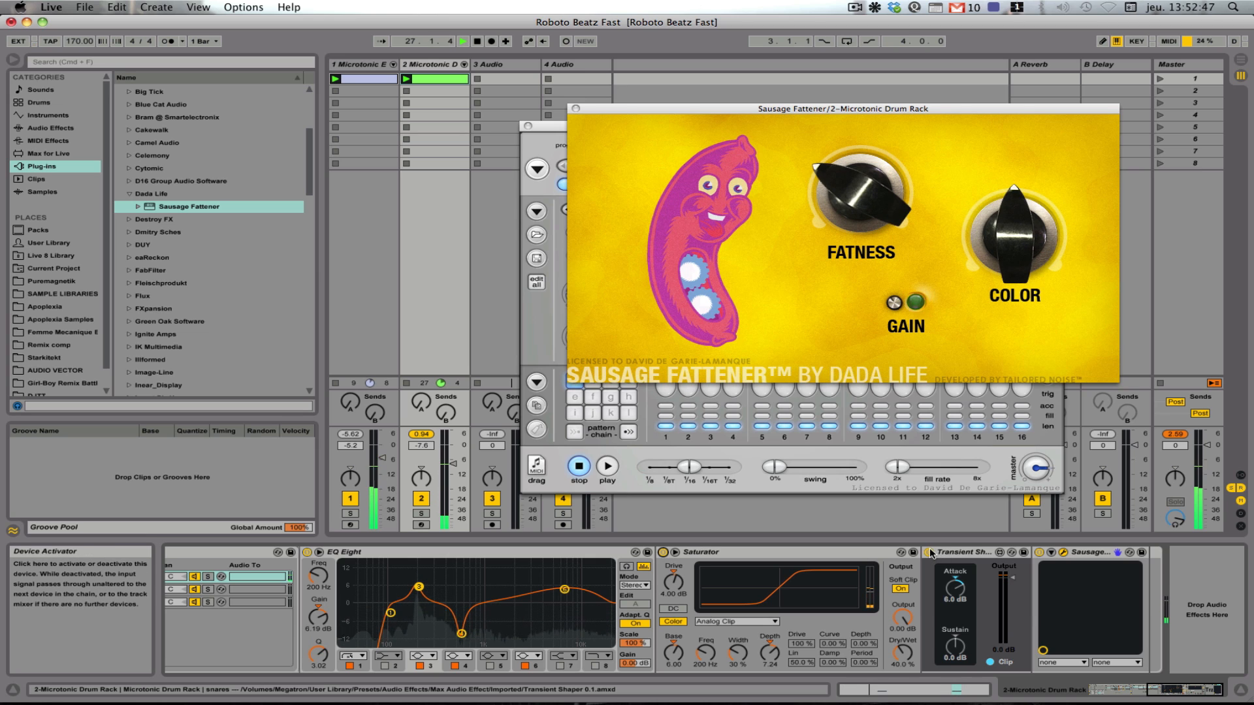
pyautogui.moveTo(940, 594)
pyautogui.mouseDown()
pyautogui.moveTo(940, 584)
pyautogui.moveTo(955, 593)
pyautogui.mouseUp()
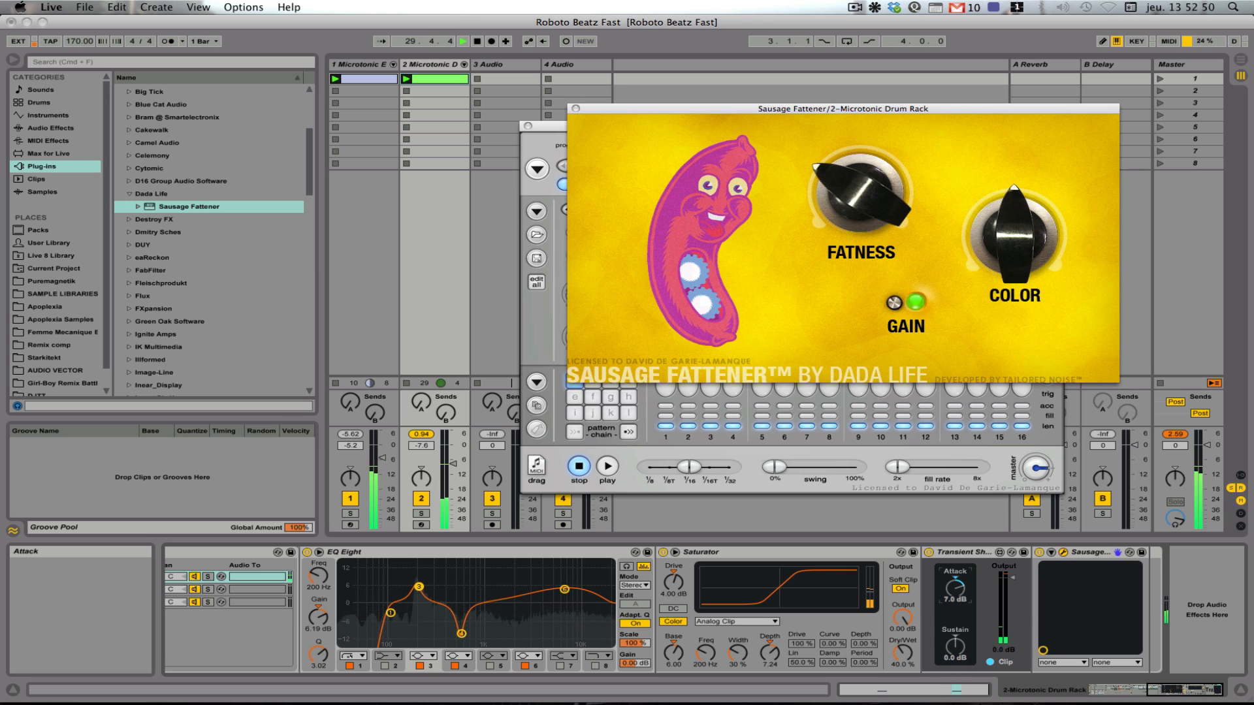
# Fine-tune Sausage Fattener with slightly less fatness and -3.0 dB gain, trying color at 0 % before setting it to 50 %
pyautogui.click(1039, 552)
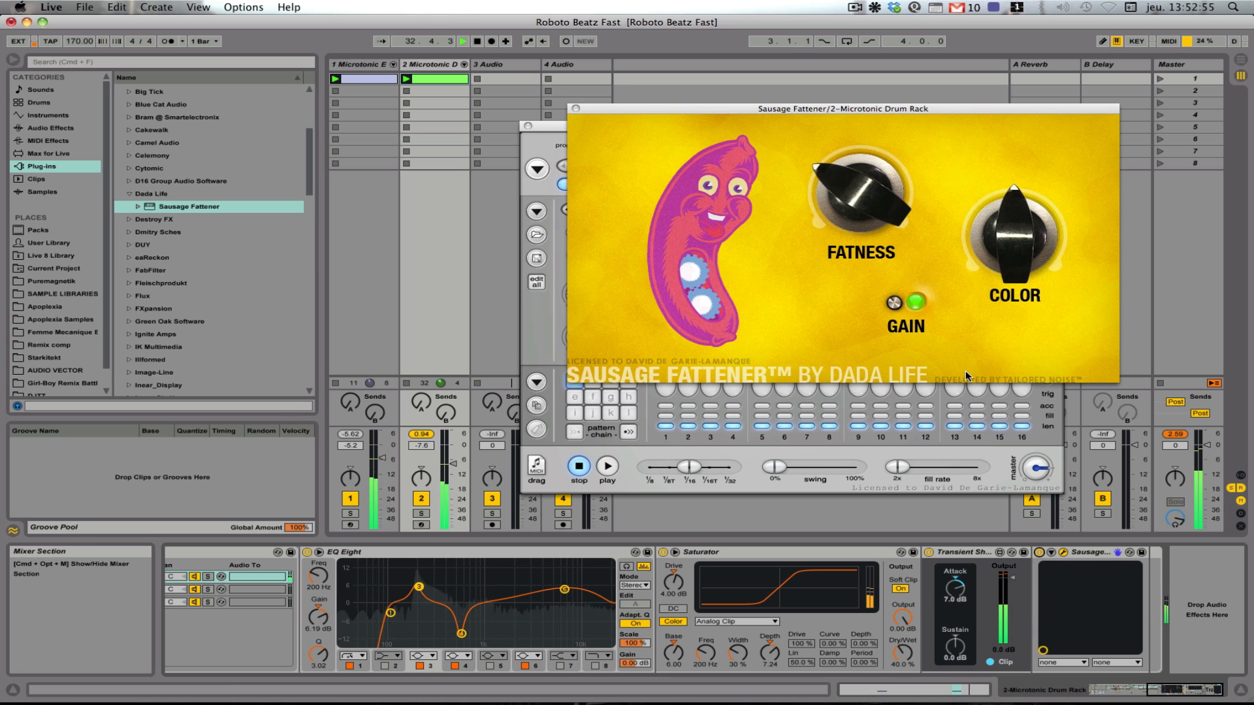
pyautogui.moveTo(873, 194); pyautogui.dragTo(860, 201)
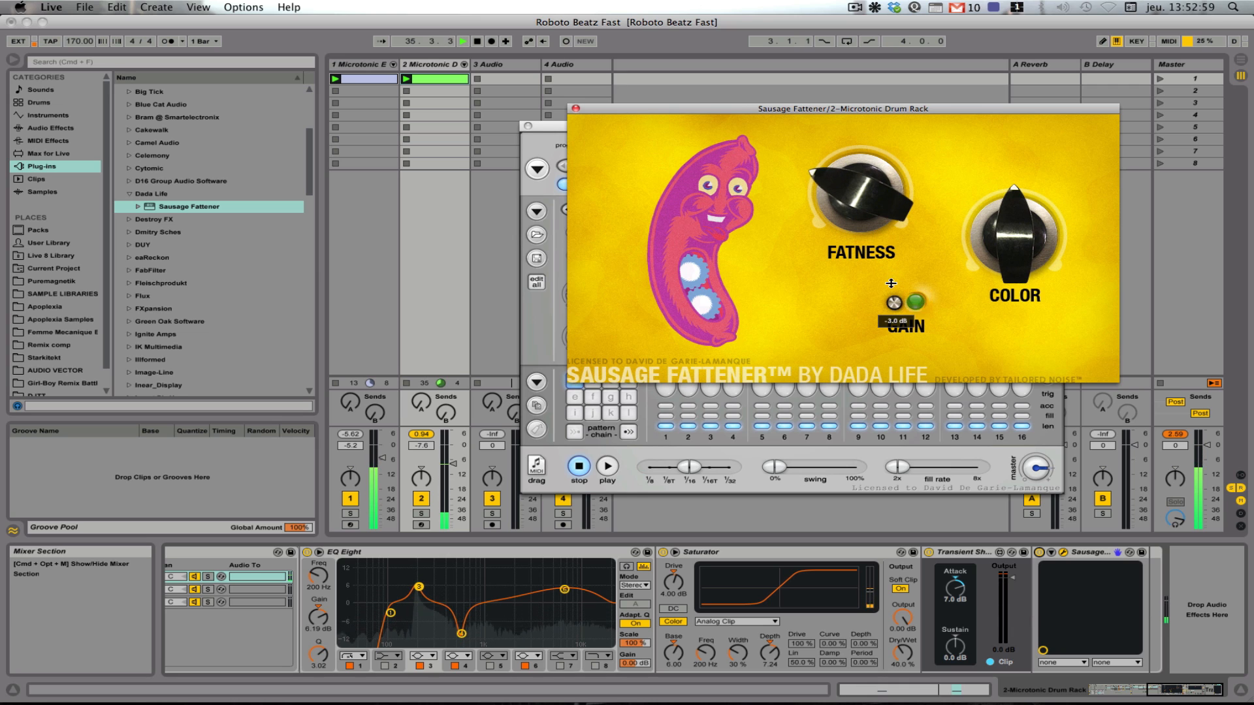
pyautogui.moveTo(1002, 247); pyautogui.dragTo(1023, 338)
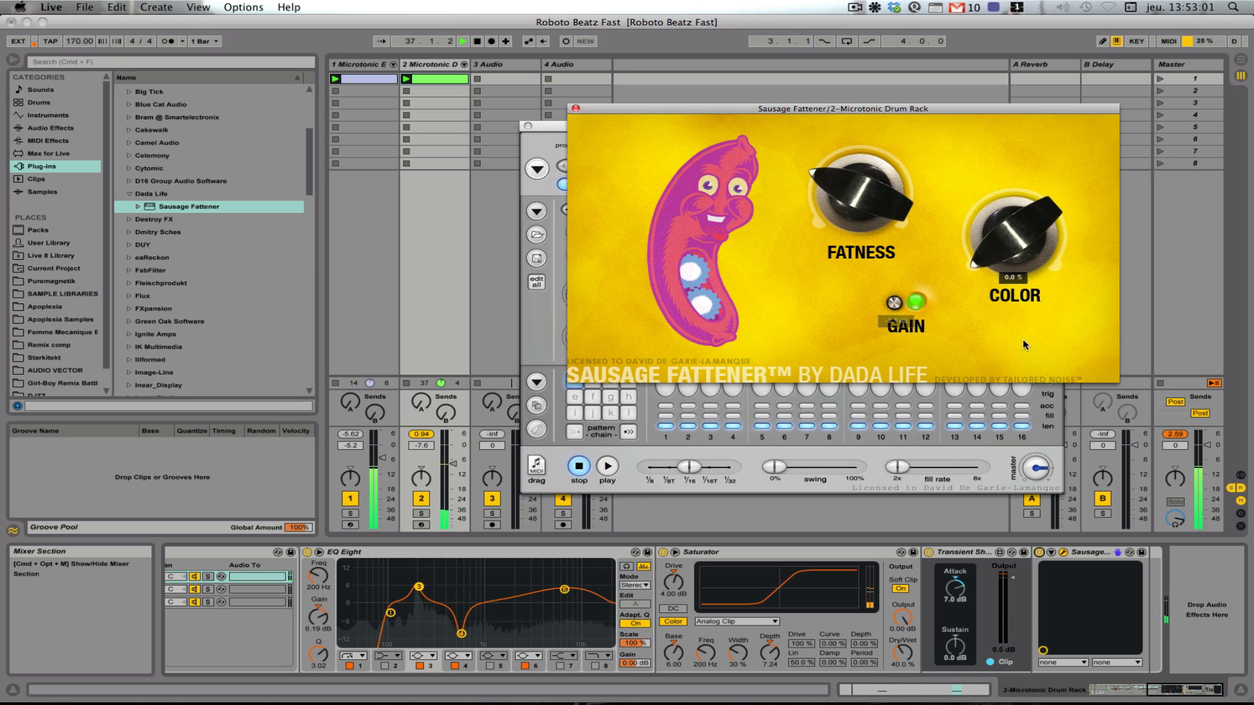
pyautogui.moveTo(859, 190); pyautogui.dragTo(882, 200)
pyautogui.moveTo(1039, 267); pyautogui.dragTo(1004, 120)
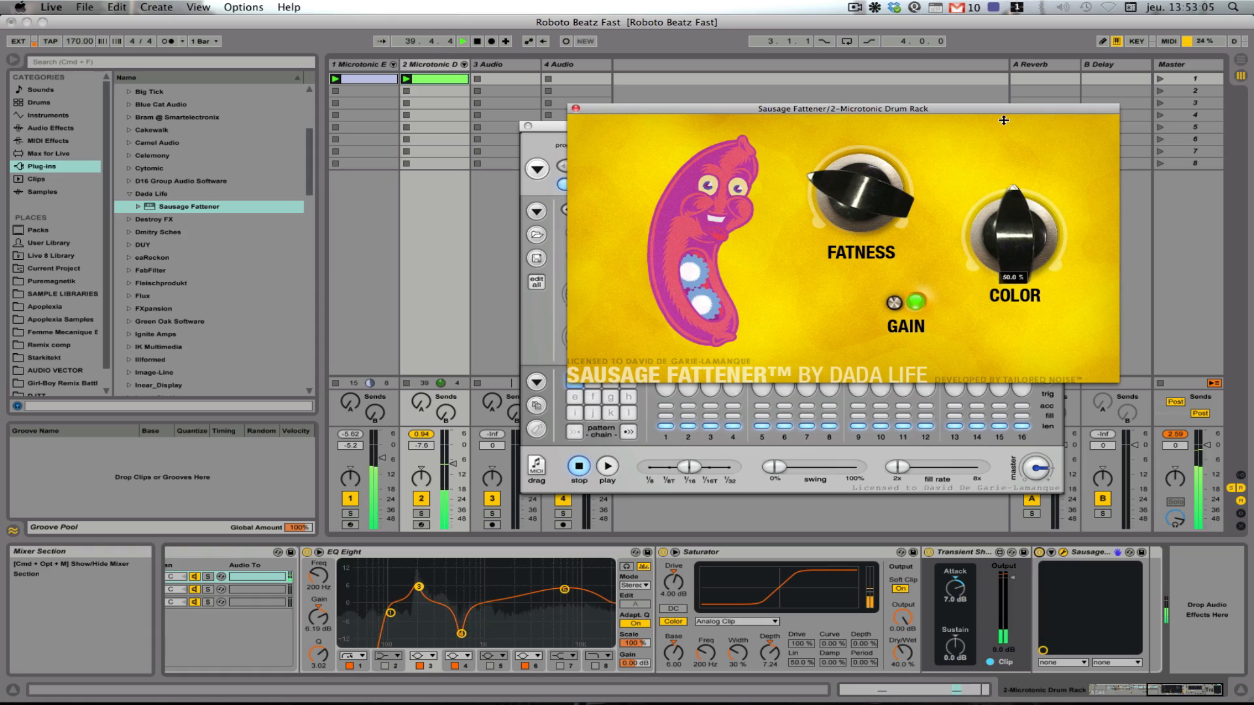